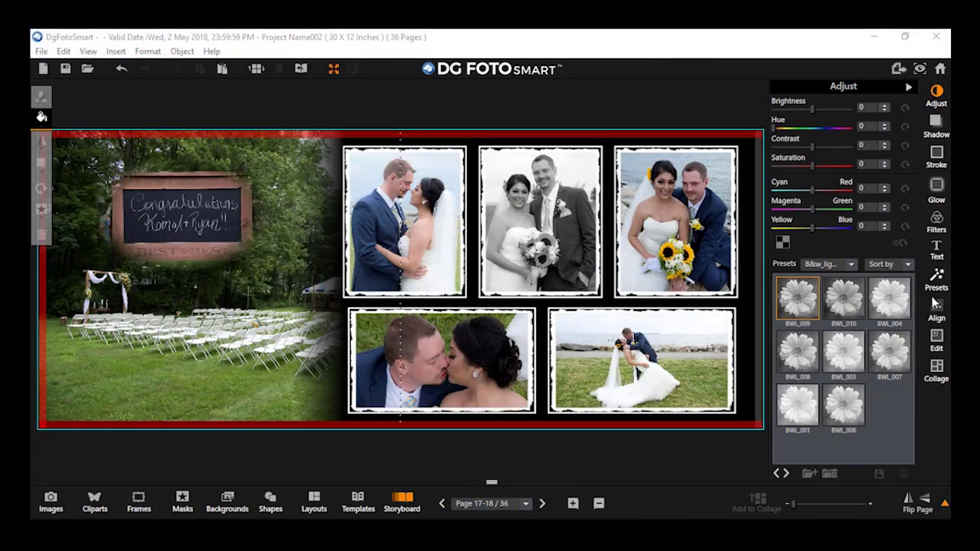
- Open the Filters effect panel, switching between its Gradient and Filters tabs to compare settings
left_click(937, 219)
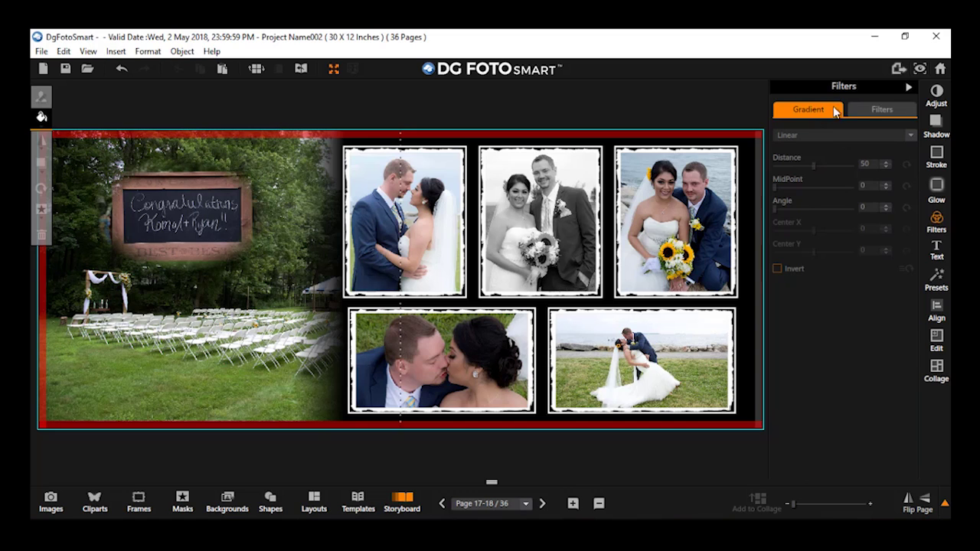
left_click(884, 113)
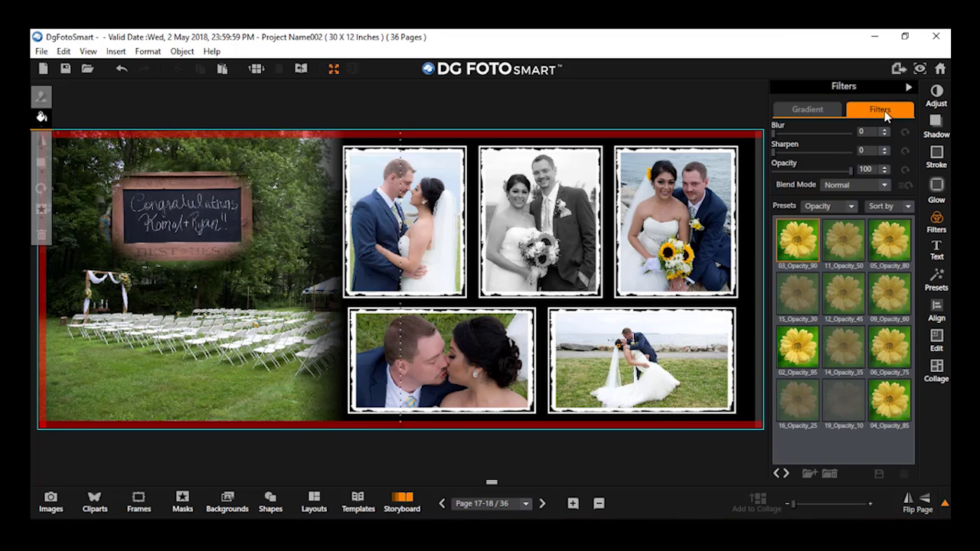
left_click(798, 114)
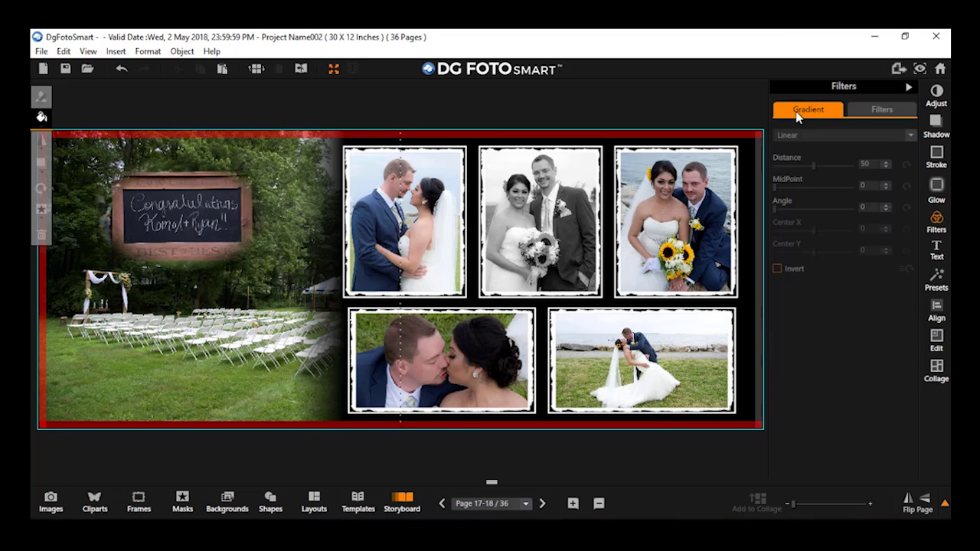
left_click(867, 108)
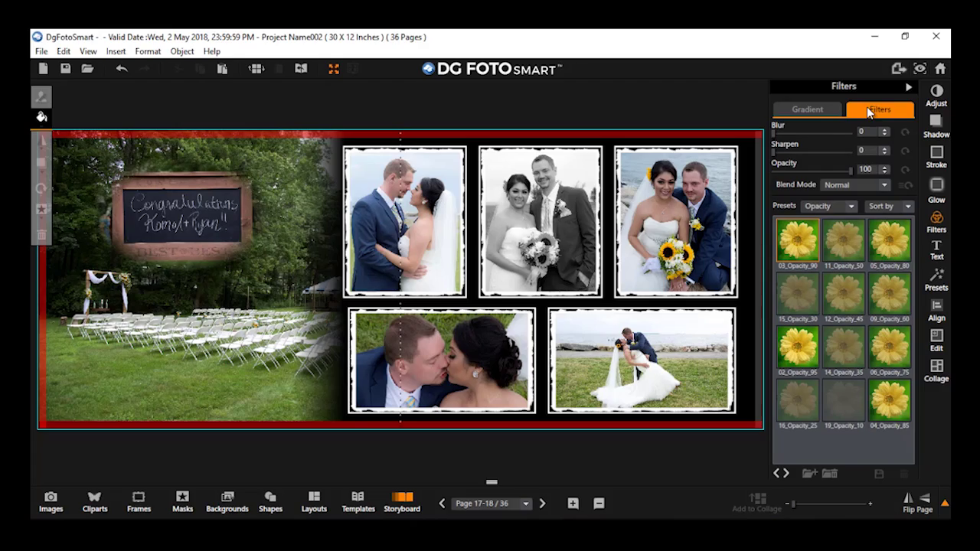
left_click(829, 113)
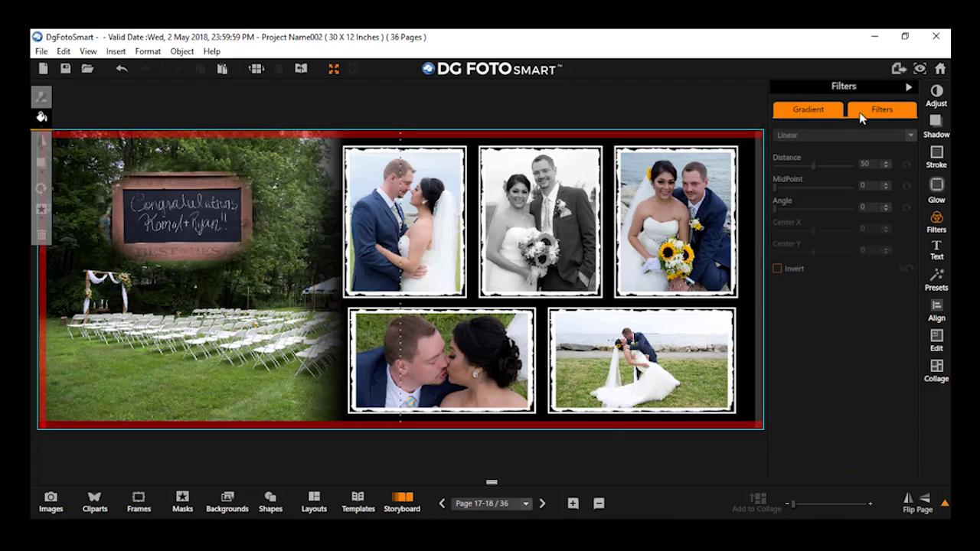
left_click(879, 112)
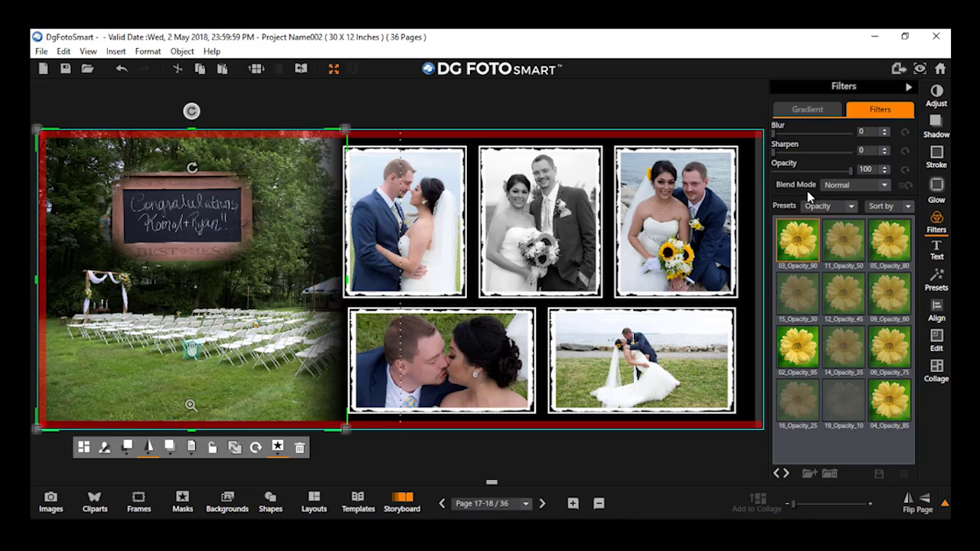
- Apply a heavy blur to the left-page chalkboard background photo with the Blur slider
left_click(854, 187)
left_click_drag(773, 133, 823, 143)
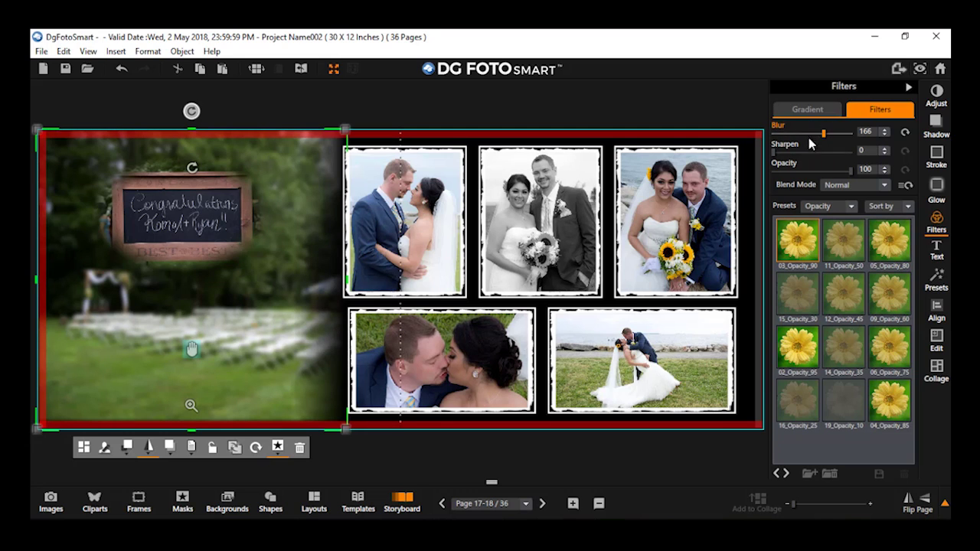
left_click(906, 136)
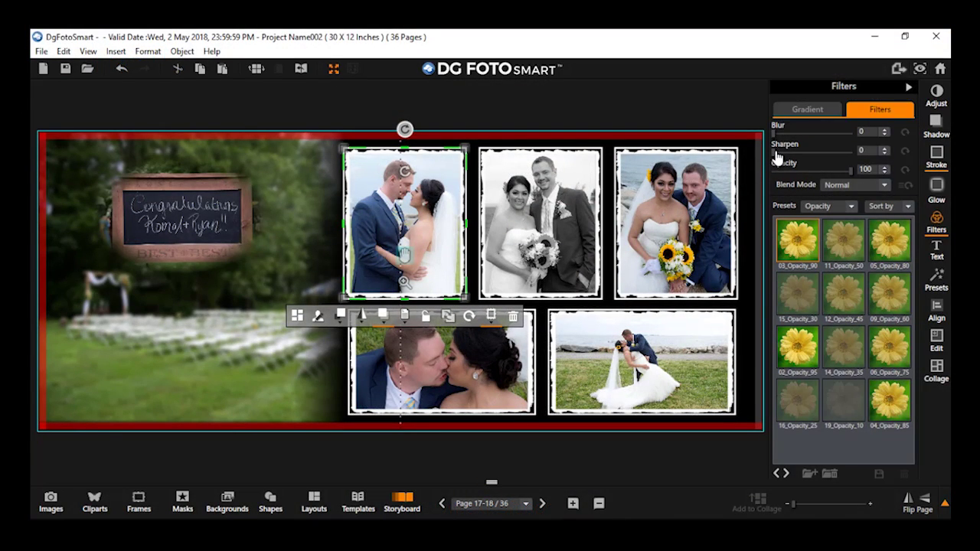
left_click_drag(775, 157, 847, 163)
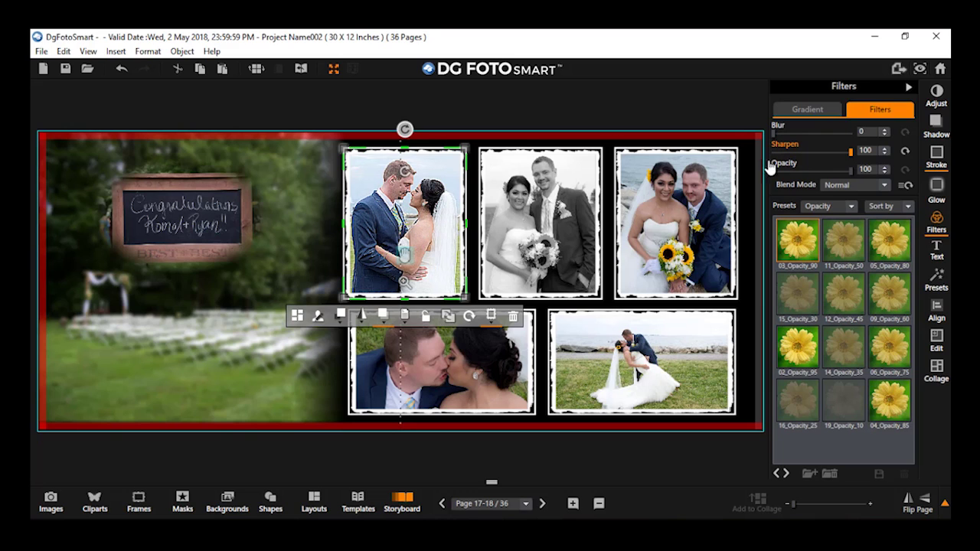
mouse_move(850, 156)
left_mouse_down()
mouse_move(818, 157)
mouse_move(849, 155)
left_mouse_up()
left_click(907, 152)
- Select the blurred chalkboard background and lower its opacity to 23%
left_click(222, 215)
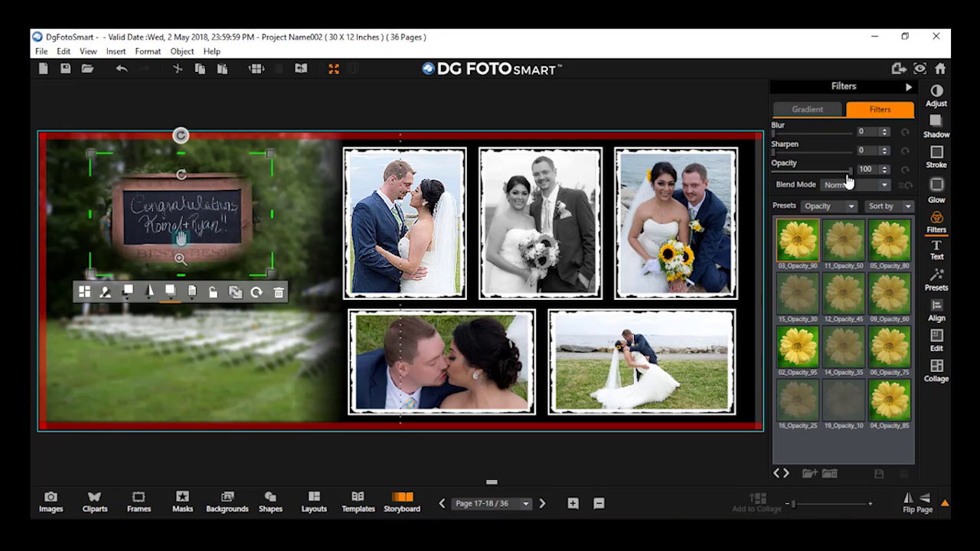
left_click_drag(852, 175, 830, 175)
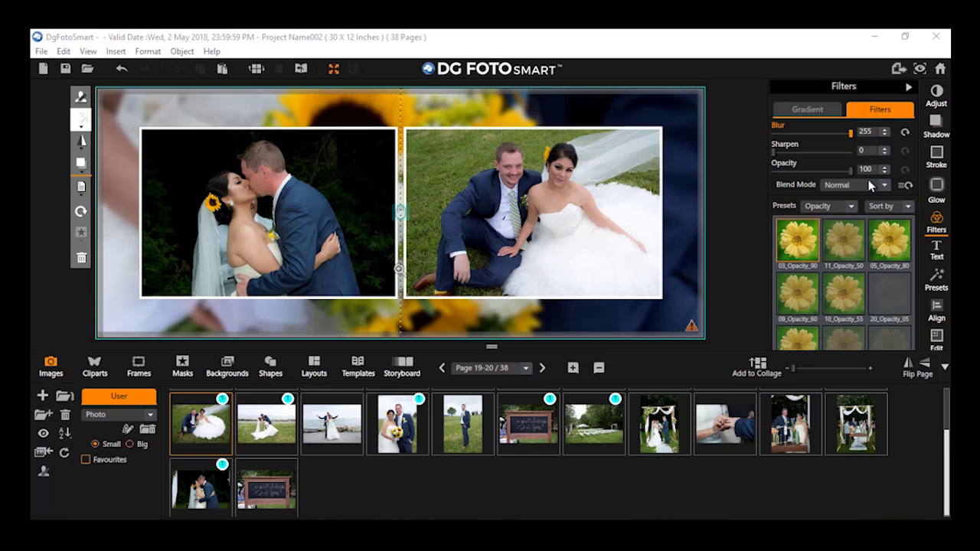
- Select the left kissing-couple photo and check its blend mode list, keeping Normal
left_click(288, 201)
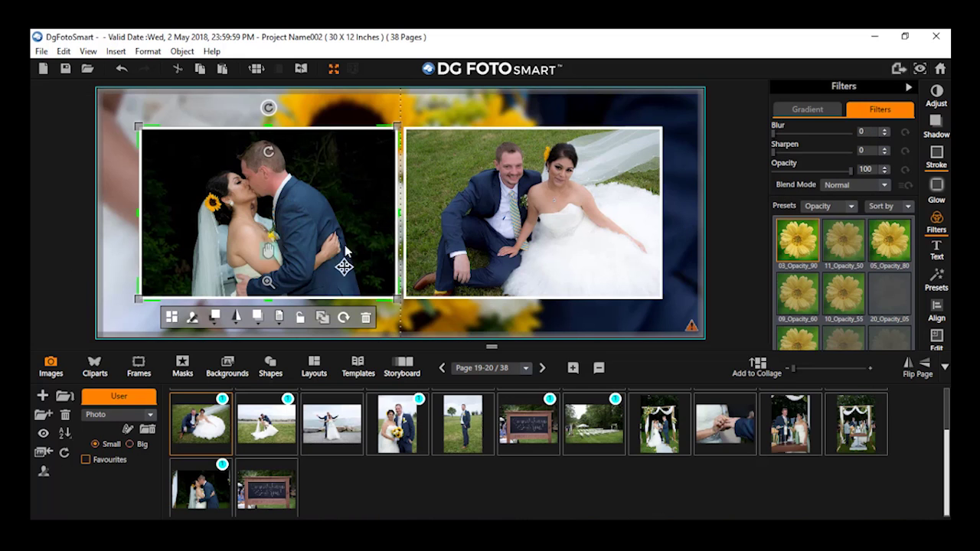
left_click(864, 191)
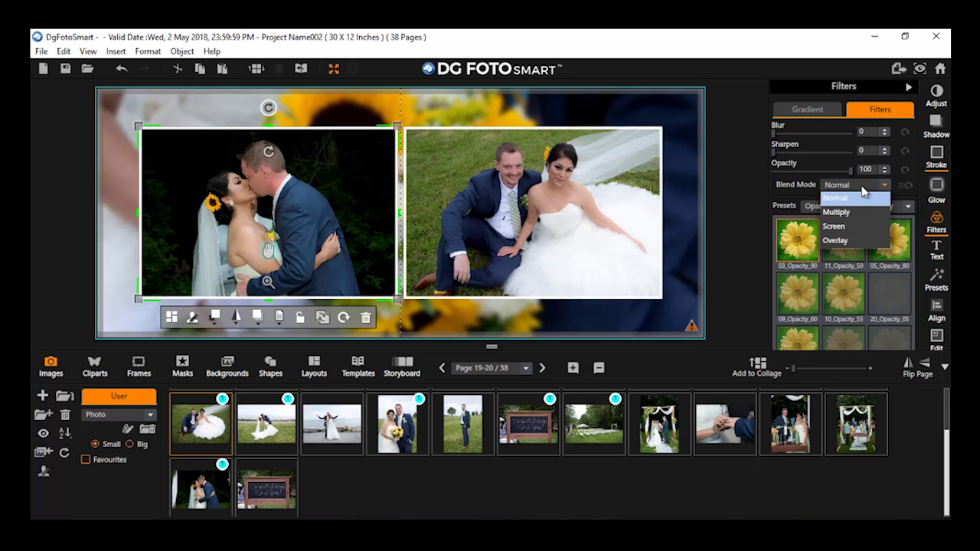
left_click(862, 187)
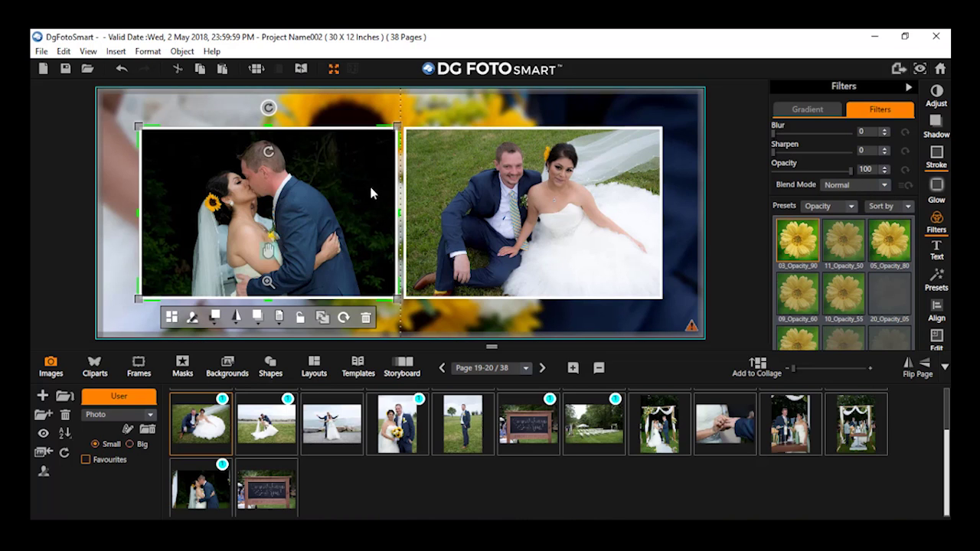
left_click(501, 187)
left_click(350, 197)
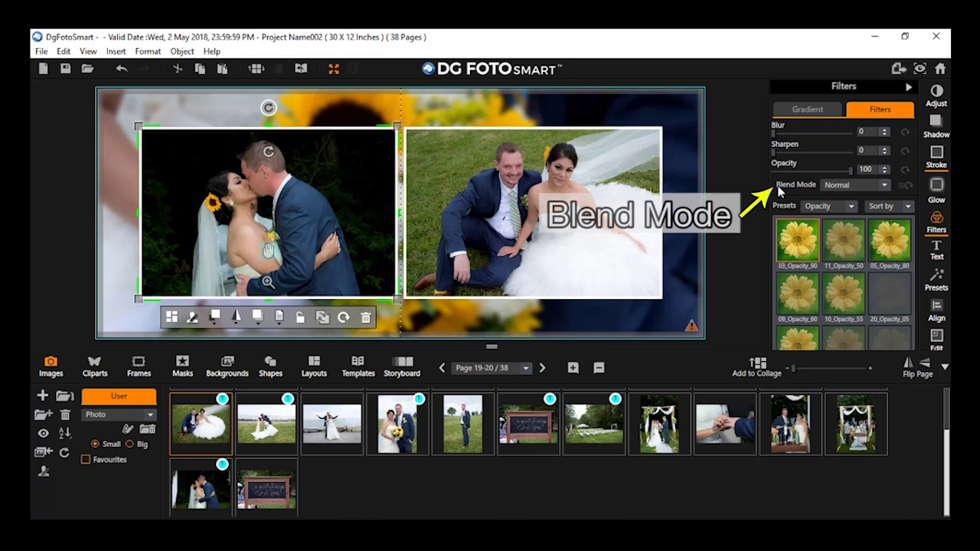
- Try Overlay, Screen and Multiply blending on the left photo, then return to Normal
left_click(885, 185)
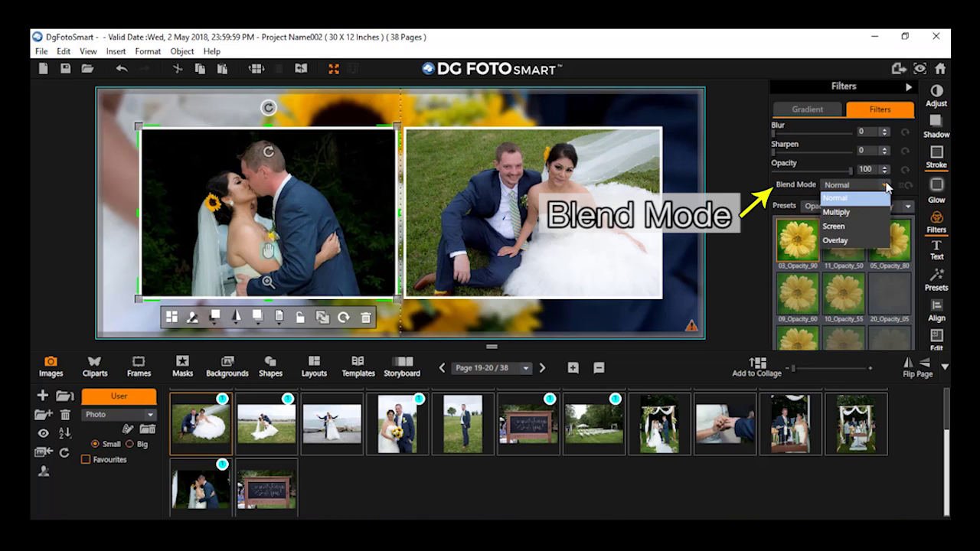
left_click(857, 238)
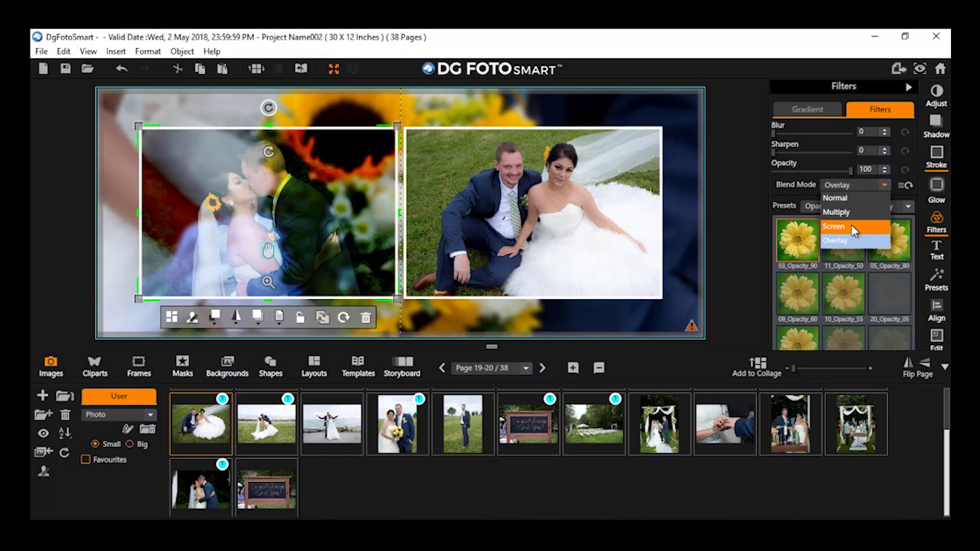
left_click(856, 187)
left_click(856, 186)
left_click(855, 198)
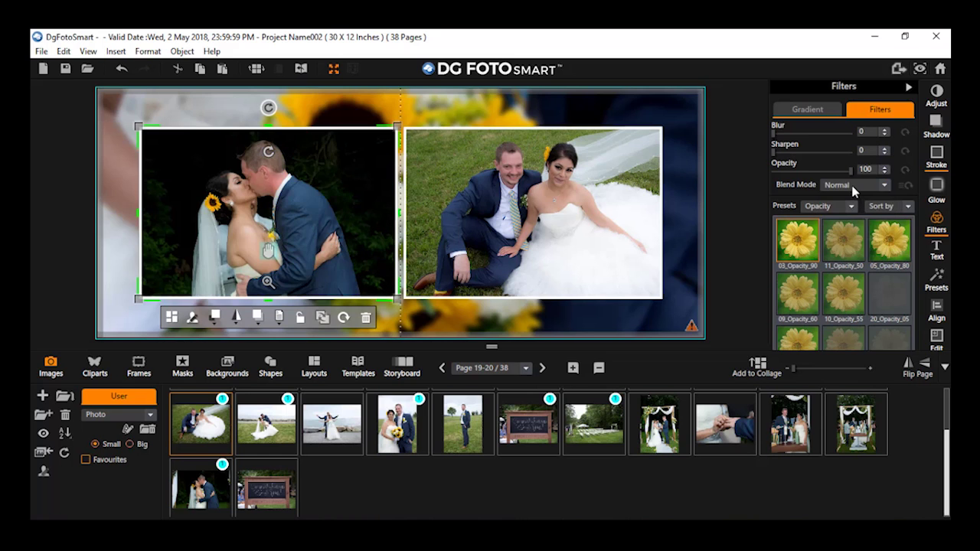
left_click(855, 187)
left_click(853, 238)
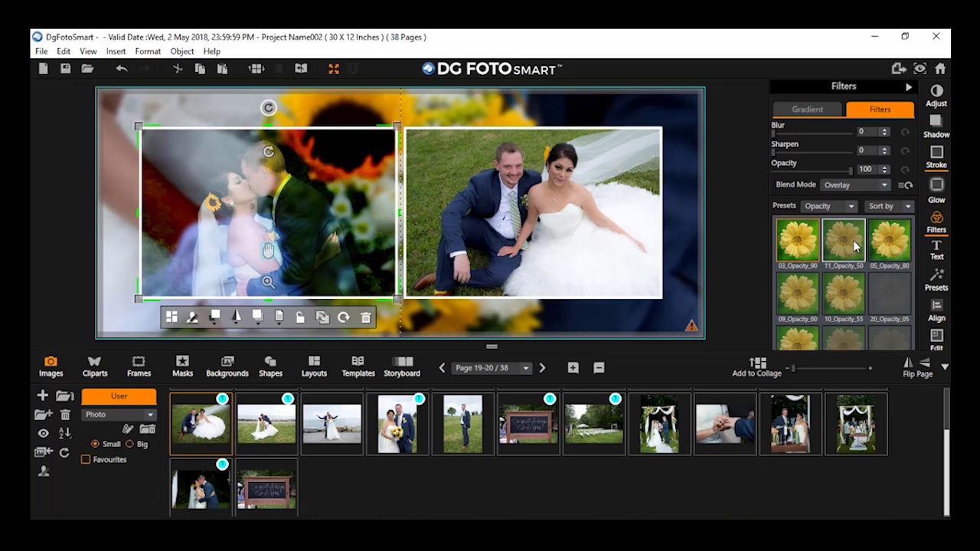
left_click(854, 186)
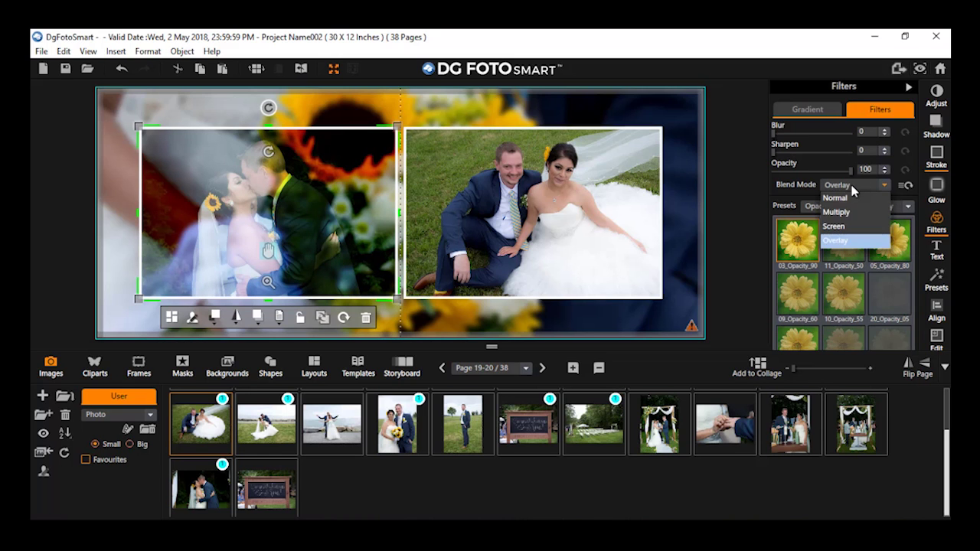
left_click(850, 226)
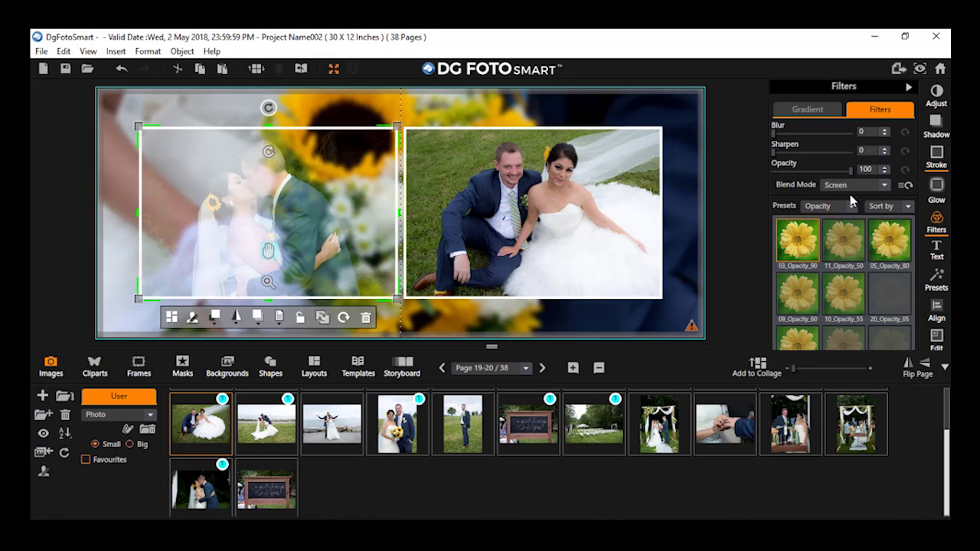
left_click(854, 190)
left_click(853, 213)
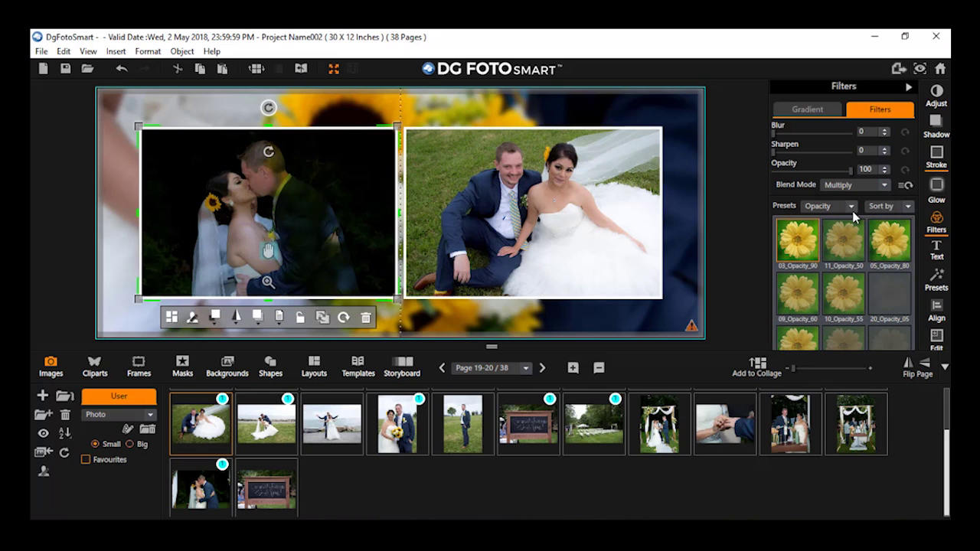
left_click(855, 190)
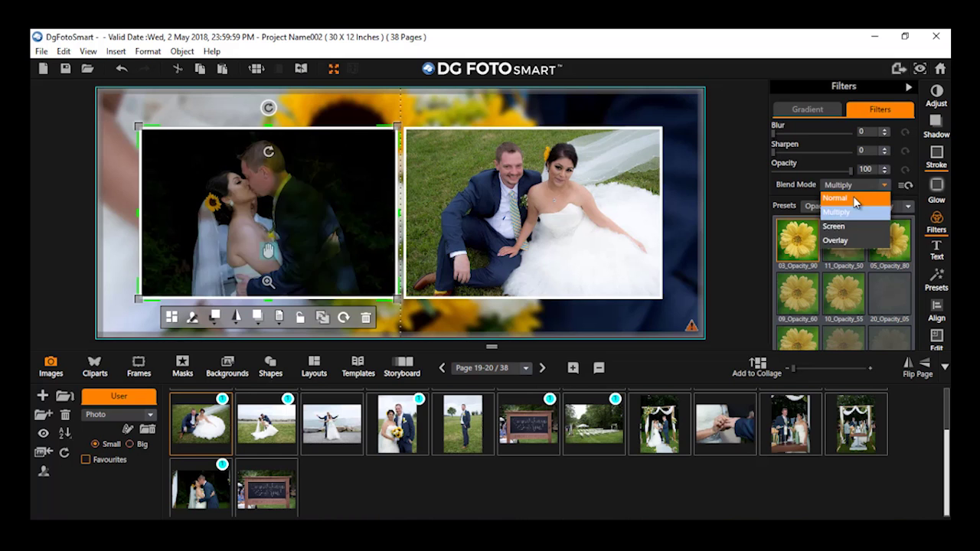
left_click(856, 201)
- Apply Screen blending to the left photo, then reset its blend mode to Normal
left_click(877, 191)
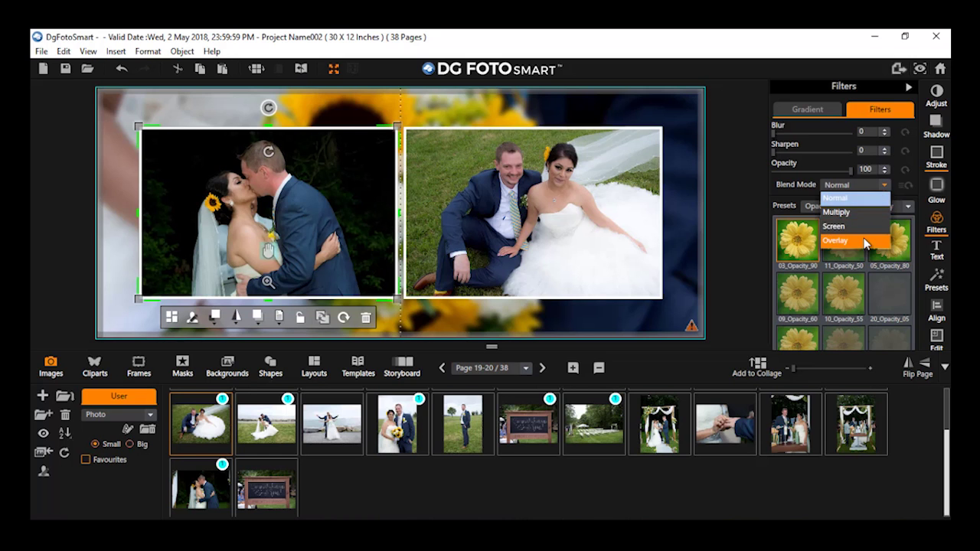
left_click(869, 244)
left_click(906, 187)
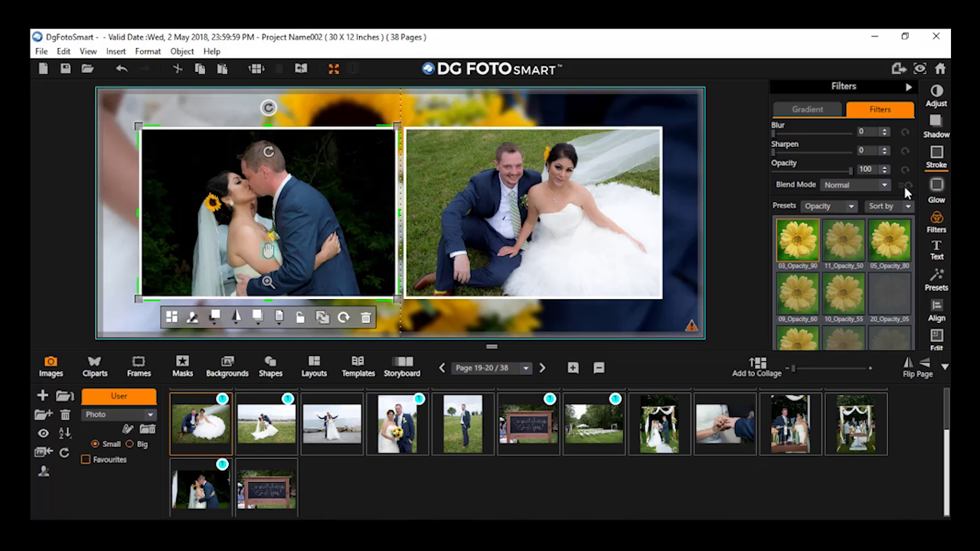
left_click(865, 190)
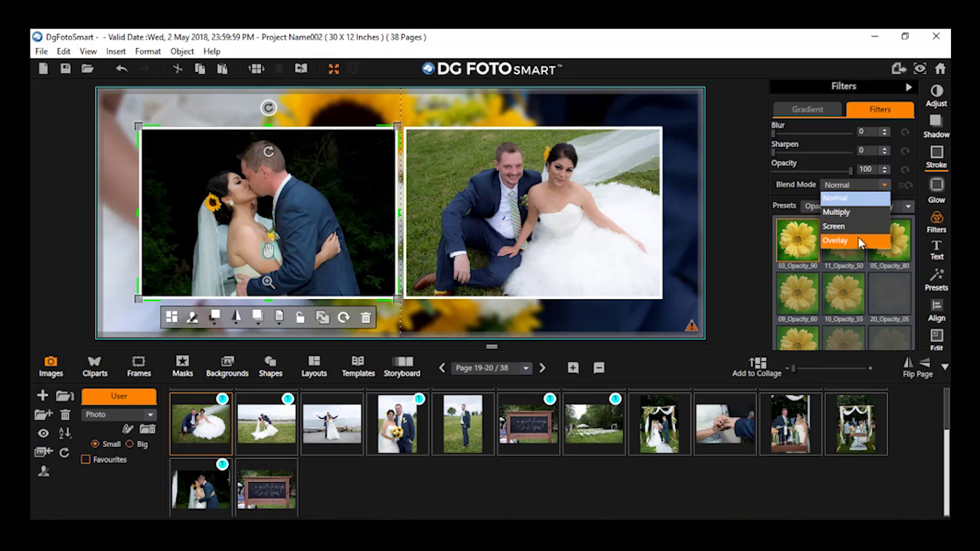
left_click(862, 229)
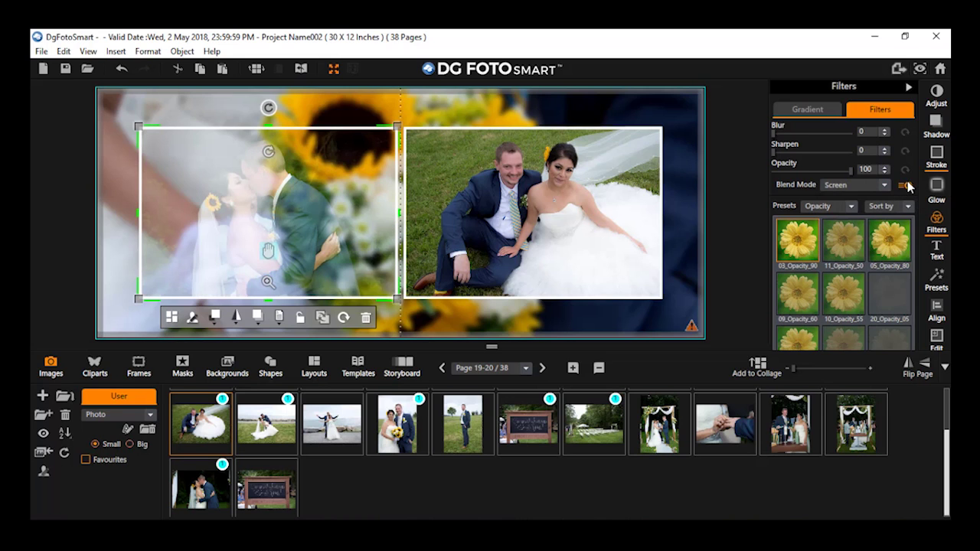
left_click(907, 186)
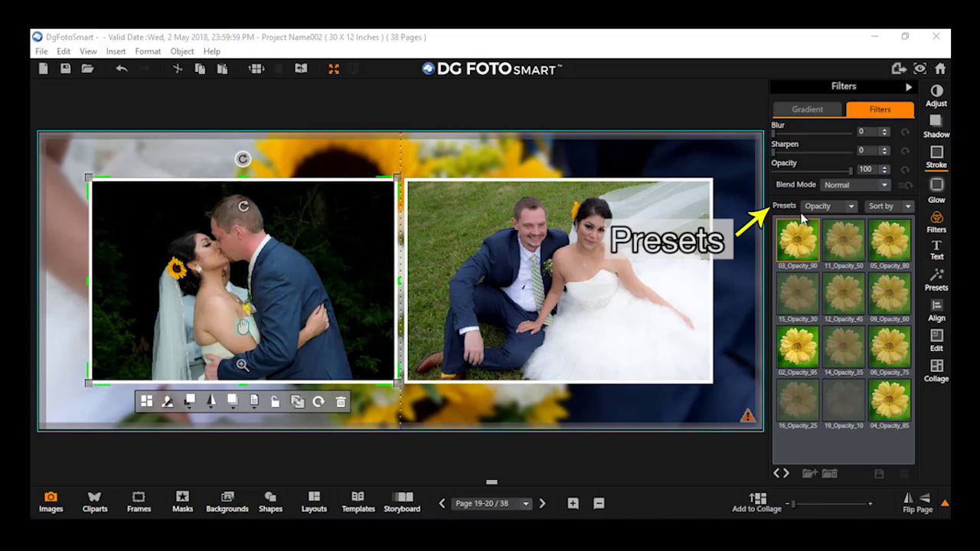
- Browse the preset categories and apply 03_Opacity_90 to the kissing-couple photo
left_click(838, 205)
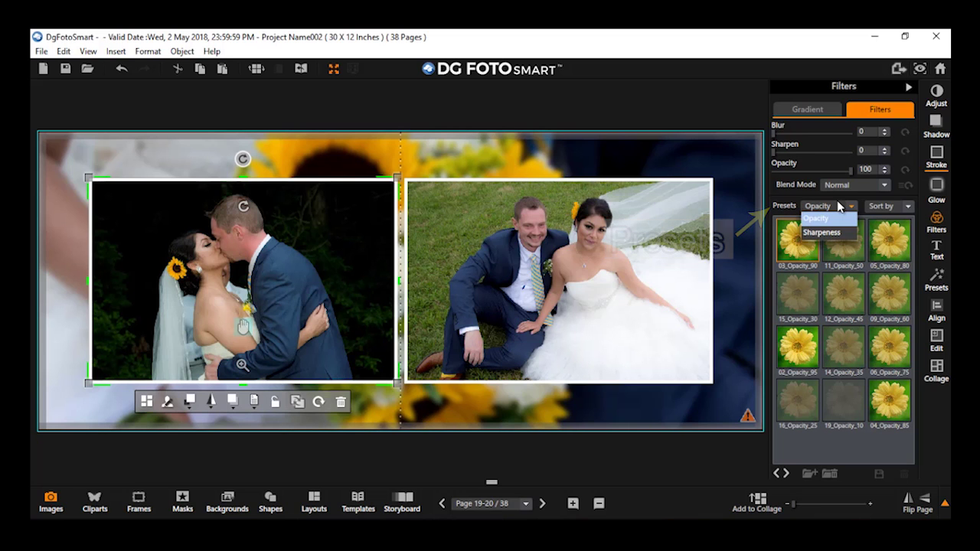
left_click(838, 232)
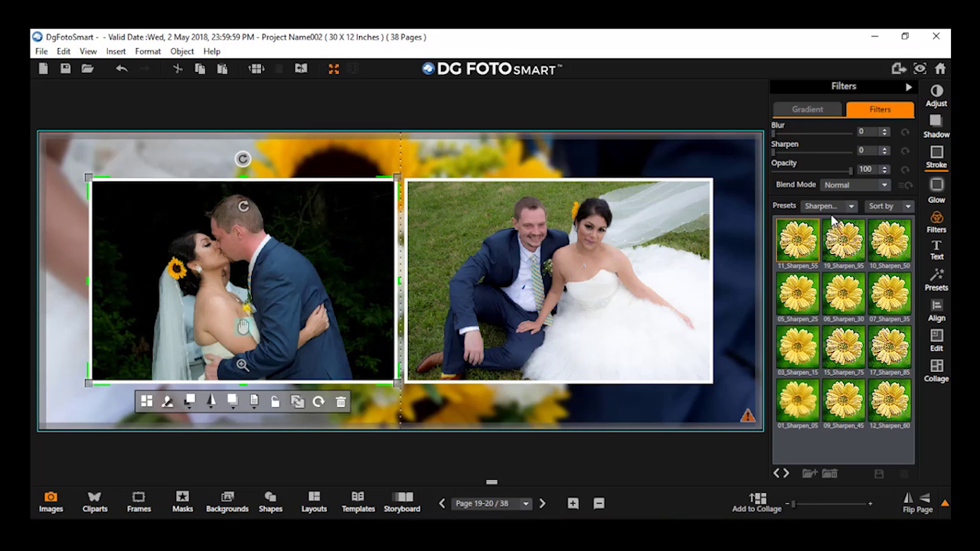
left_click(831, 207)
left_click(829, 219)
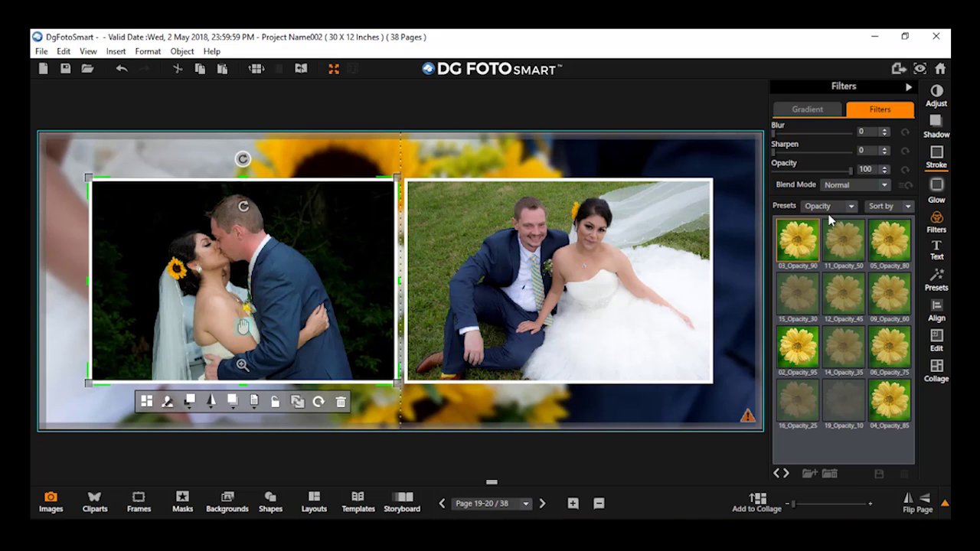
left_click(809, 249)
- Select the seated-couple photo and try the 75, 85, 60 and 80 opacity presets
left_click(607, 247)
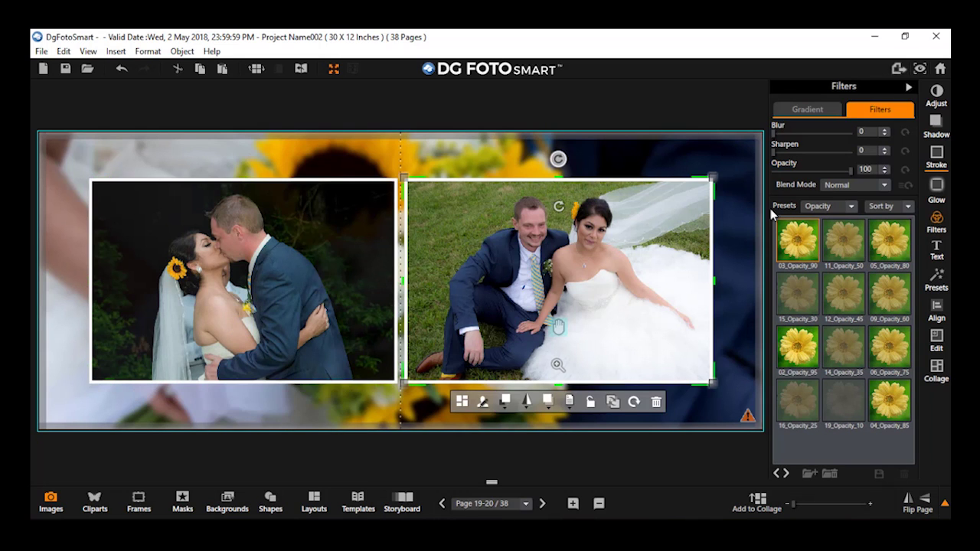
left_click(892, 356)
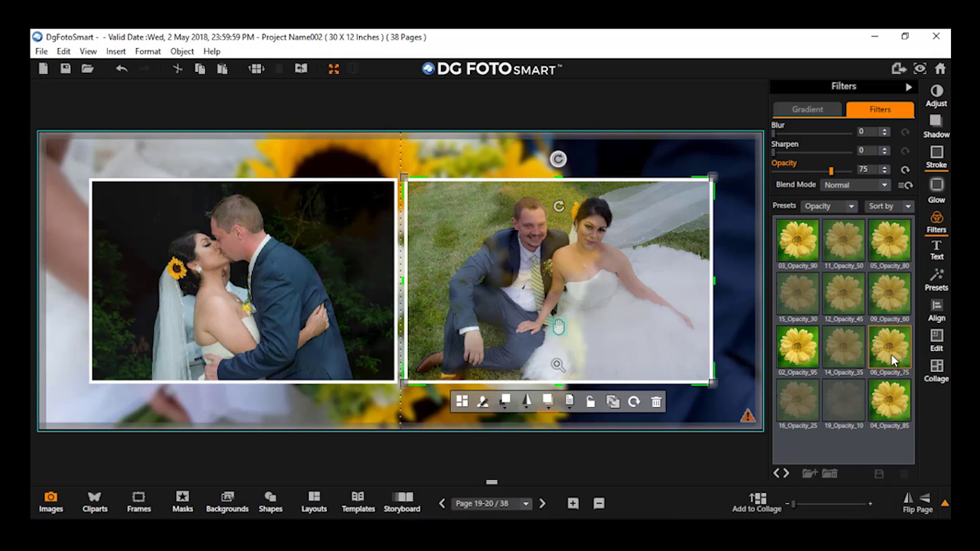
left_click(892, 400)
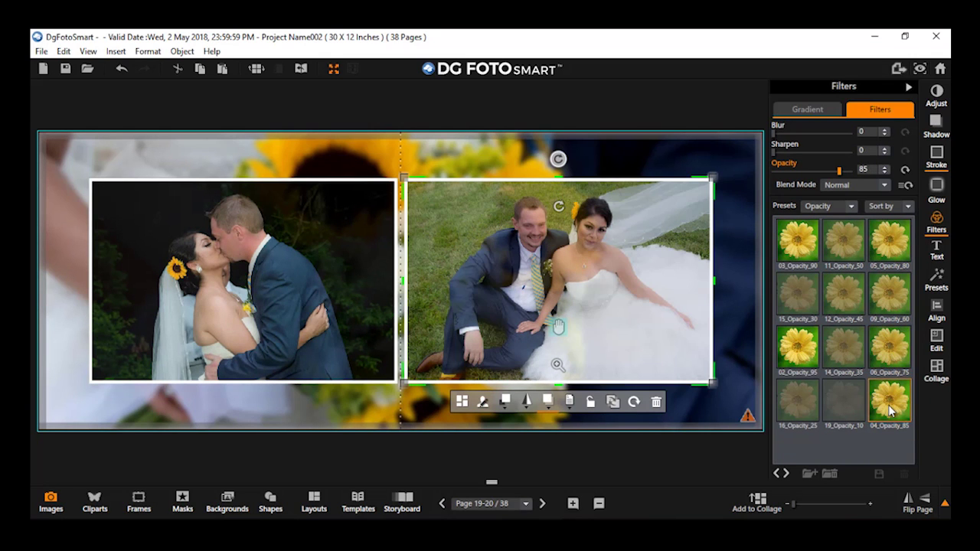
left_click(879, 291)
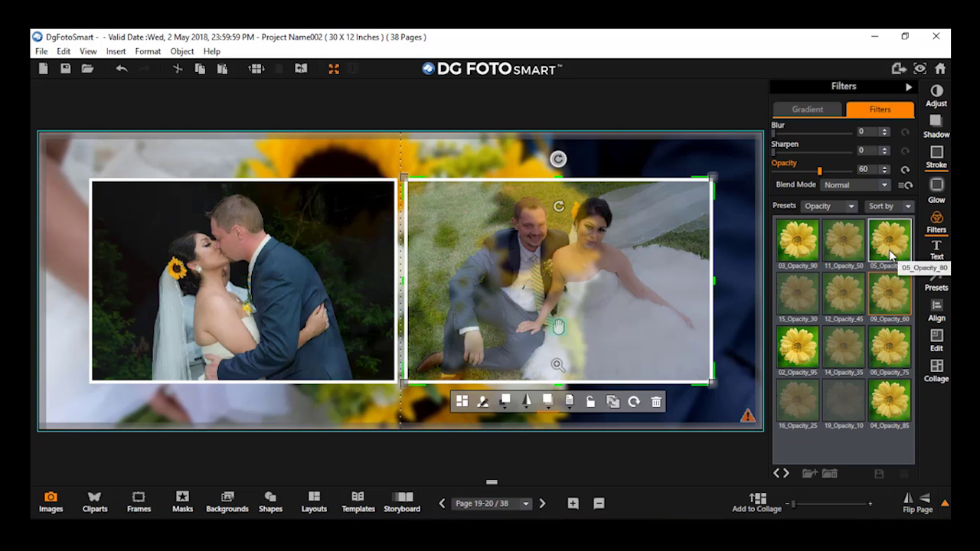
left_click(890, 255)
- Apply a Sharpeness preset to the right photo, then the 02_Opacity_95 preset
left_click(827, 207)
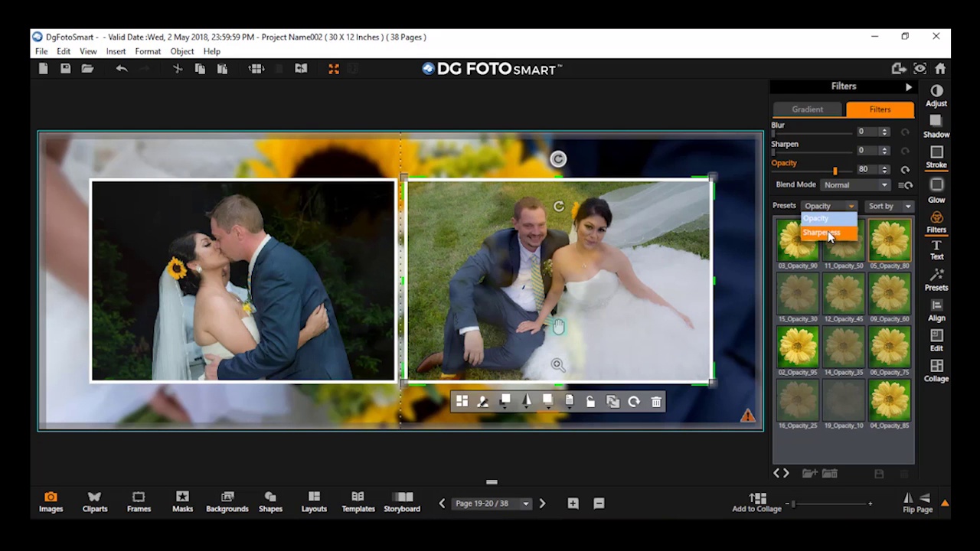
left_click(827, 235)
left_click(803, 295)
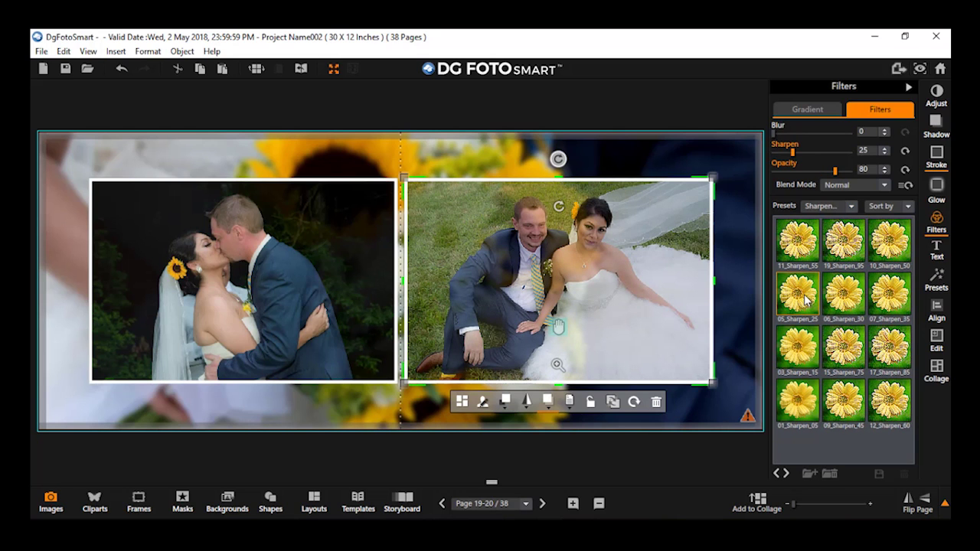
left_click(830, 207)
left_click(827, 228)
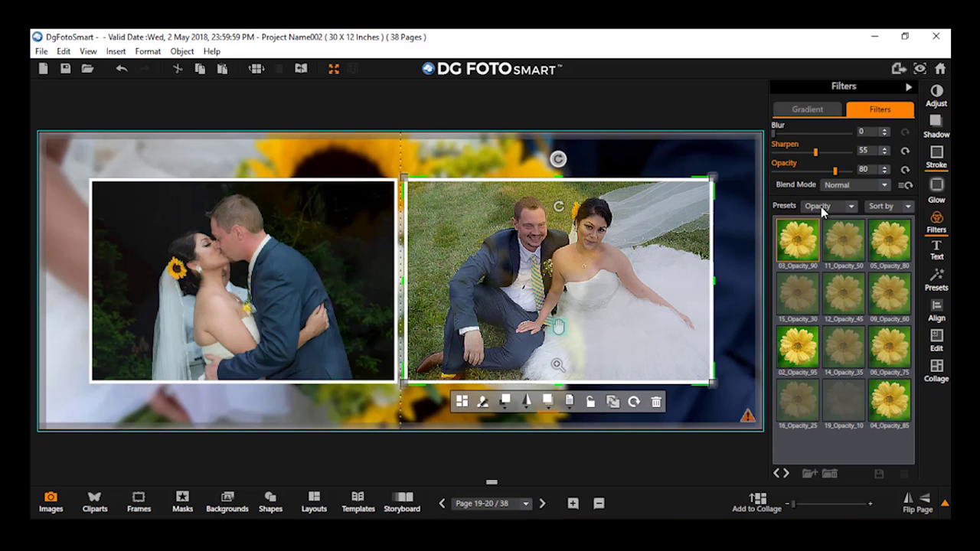
left_click(790, 352)
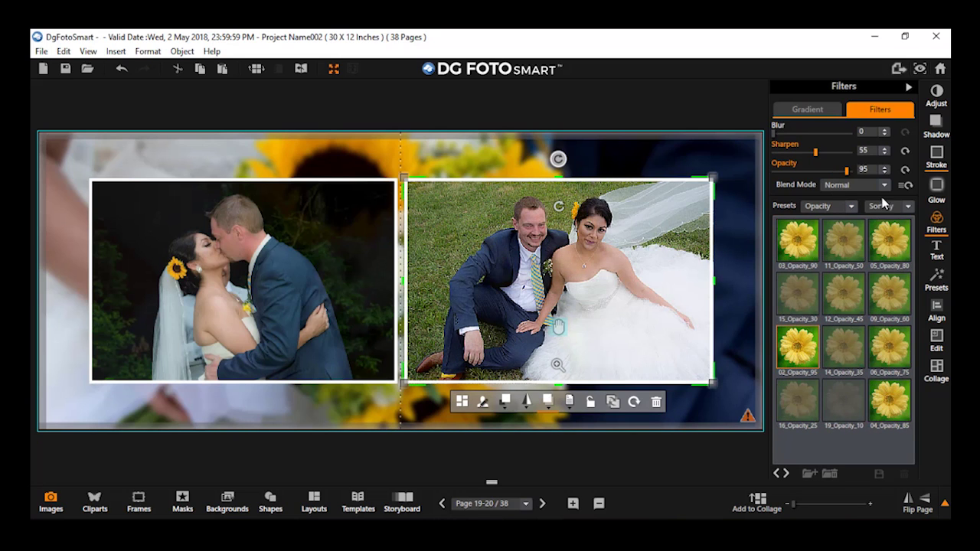
- Sort presets by most used, fade the photo to 65% opacity and set Sharpen to 47
left_click(894, 208)
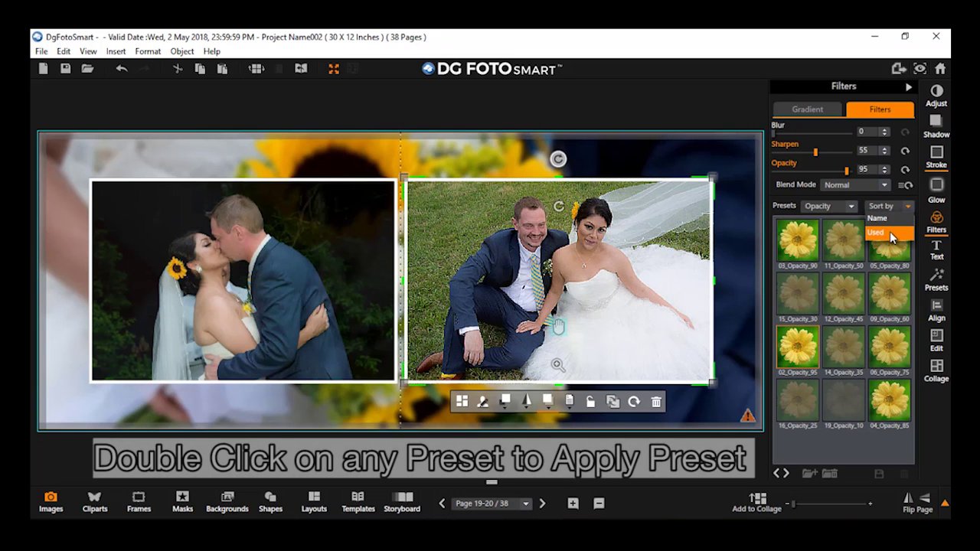
left_click(892, 233)
double_click(850, 396)
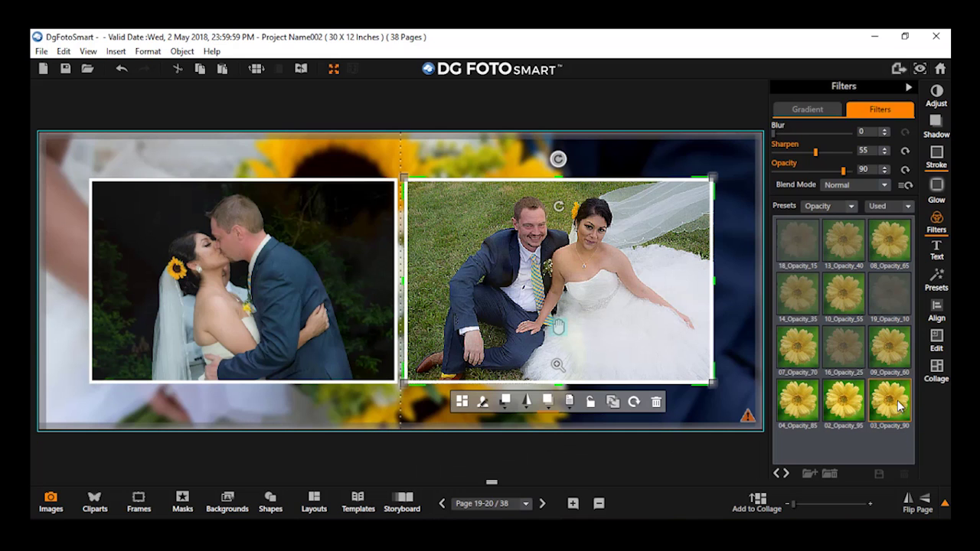
double_click(805, 339)
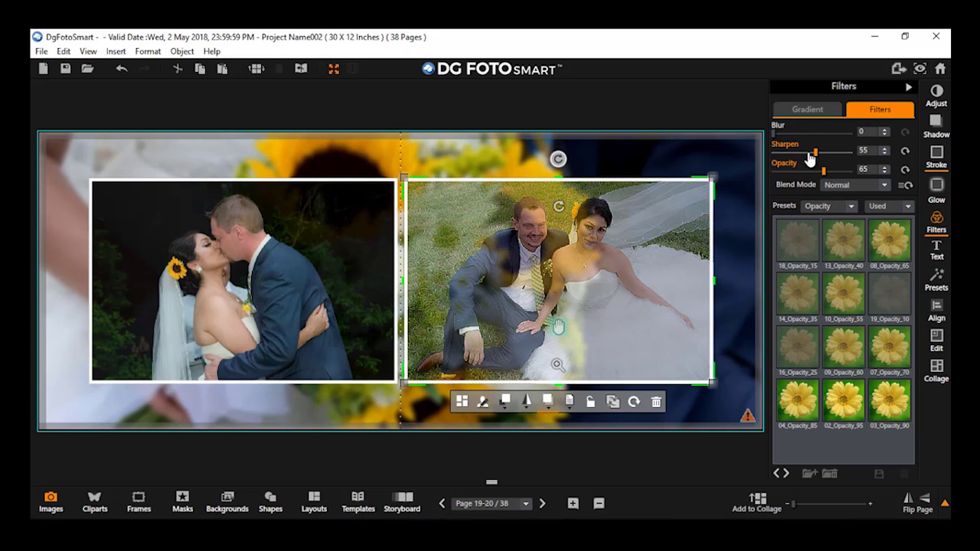
mouse_move(817, 158)
left_mouse_down()
mouse_move(840, 157)
mouse_move(812, 160)
left_mouse_up()
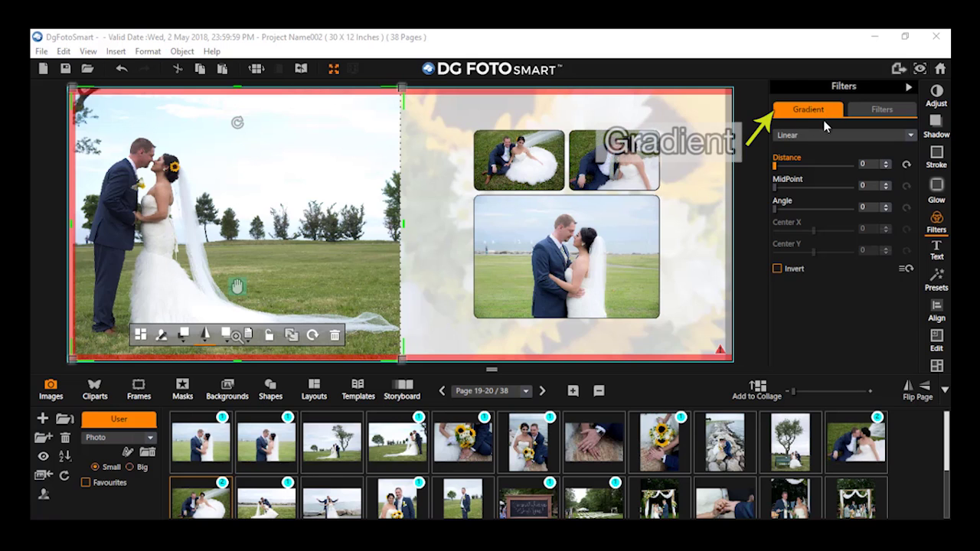
left_click(810, 135)
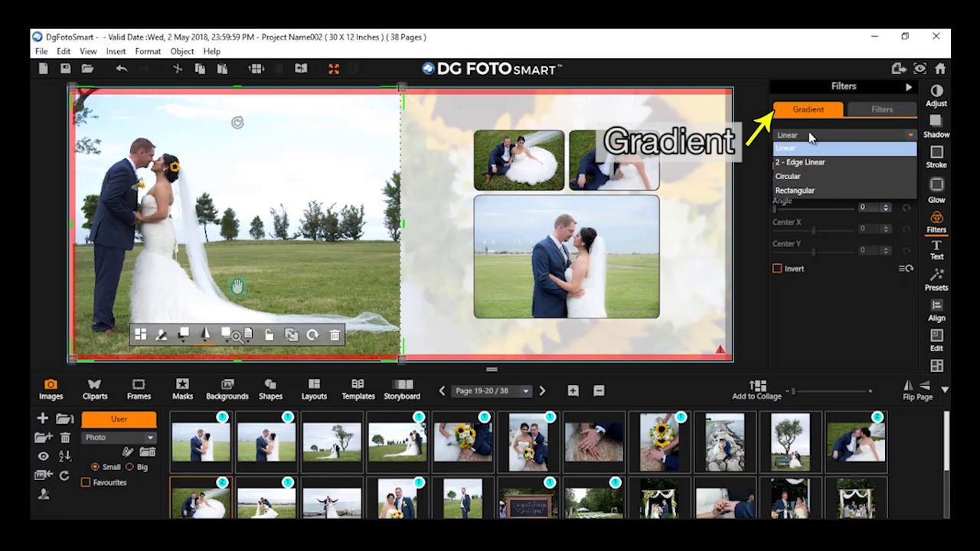
left_click(811, 136)
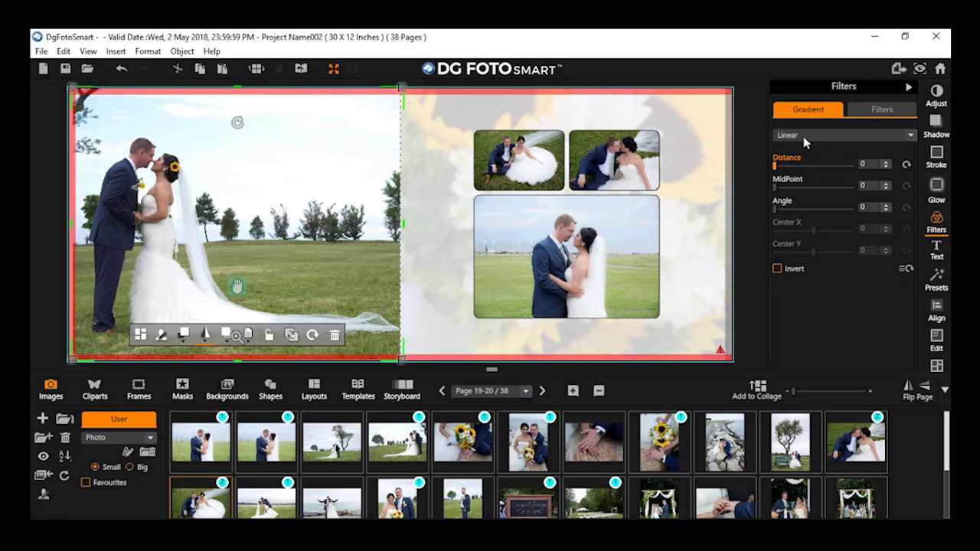
left_click(804, 137)
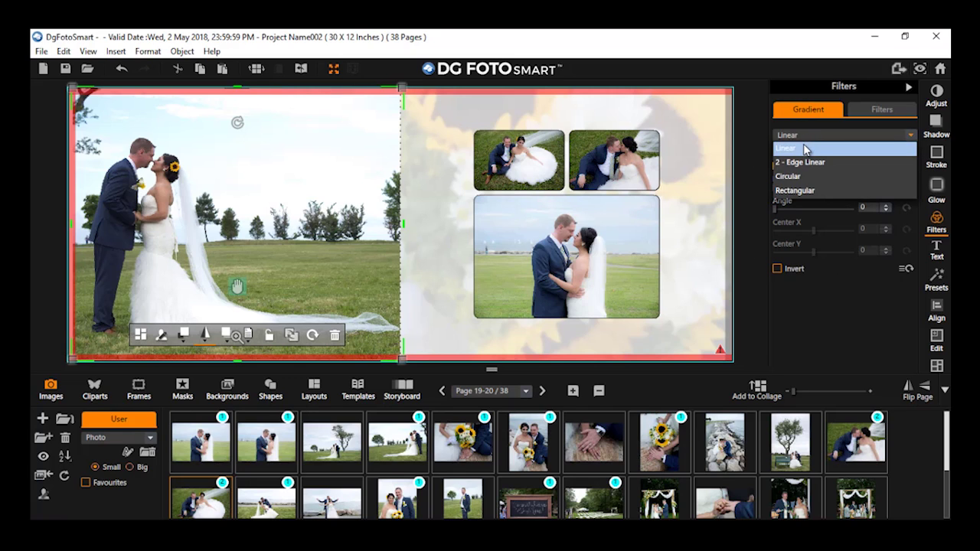
left_click(806, 149)
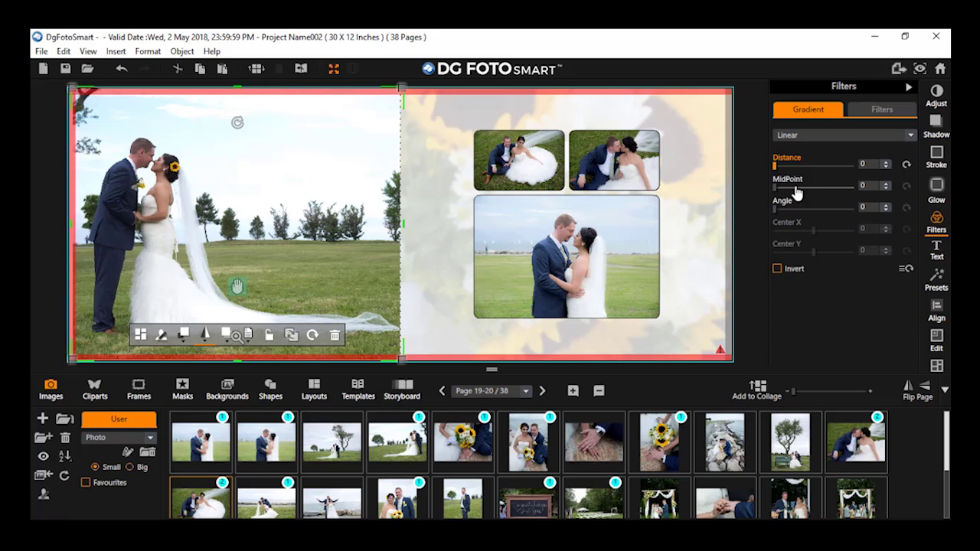
left_click(803, 135)
left_click(804, 150)
left_click(811, 135)
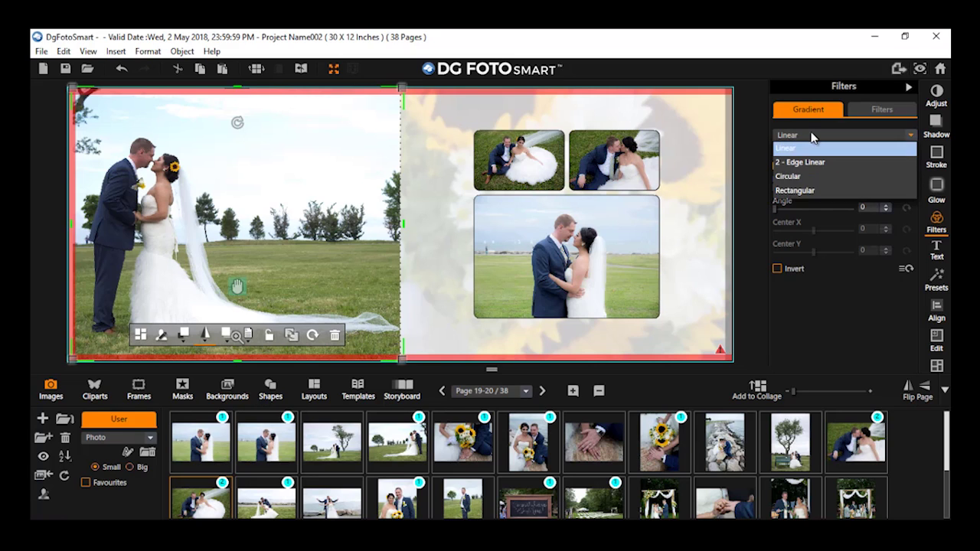
left_click(813, 136)
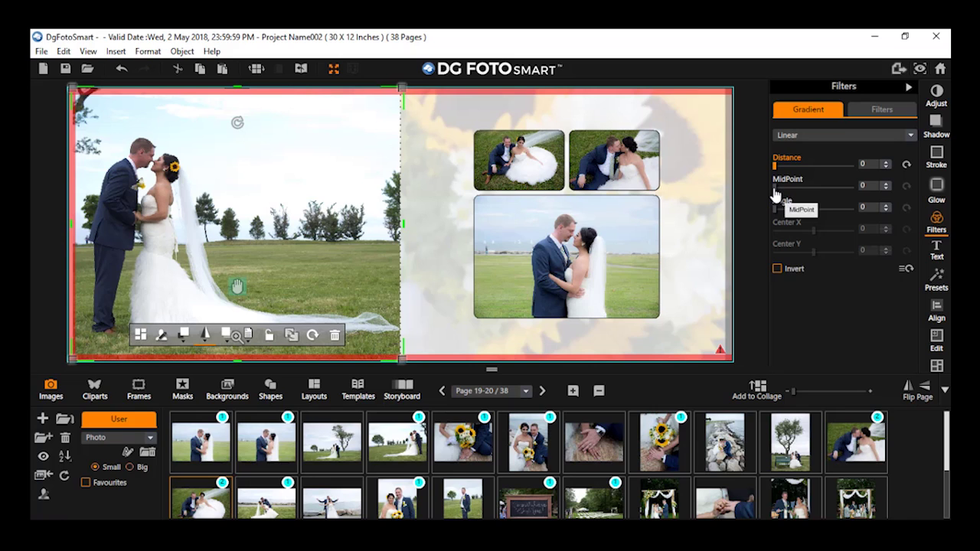
- Nudge the linear fade's midpoint, rotate it to angle 360, and reset Distance to 50
mouse_move(775, 188)
left_mouse_down()
mouse_move(810, 197)
mouse_move(777, 174)
mouse_move(821, 182)
mouse_move(770, 186)
mouse_move(817, 180)
mouse_move(788, 178)
left_mouse_up()
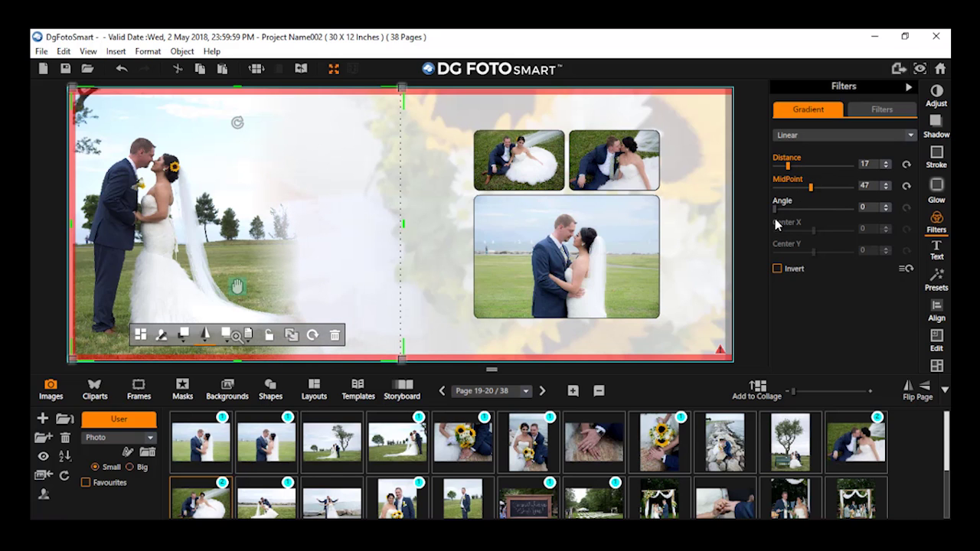
left_click_drag(775, 214, 855, 211)
left_click(777, 269)
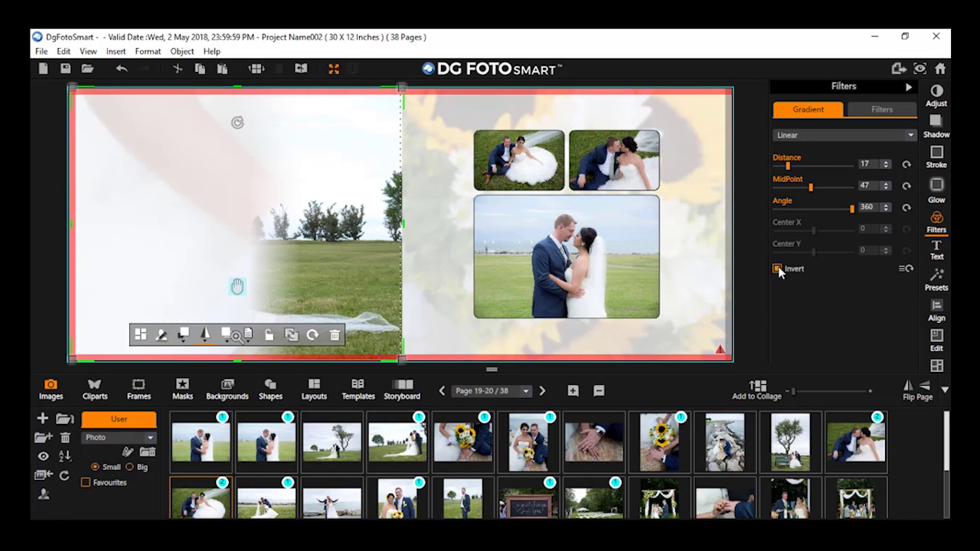
left_click(777, 269)
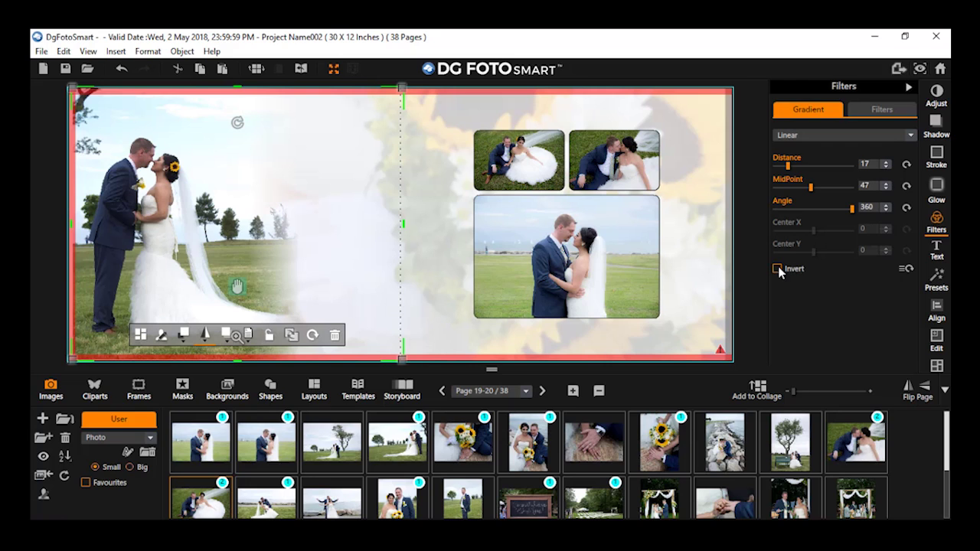
left_click(907, 165)
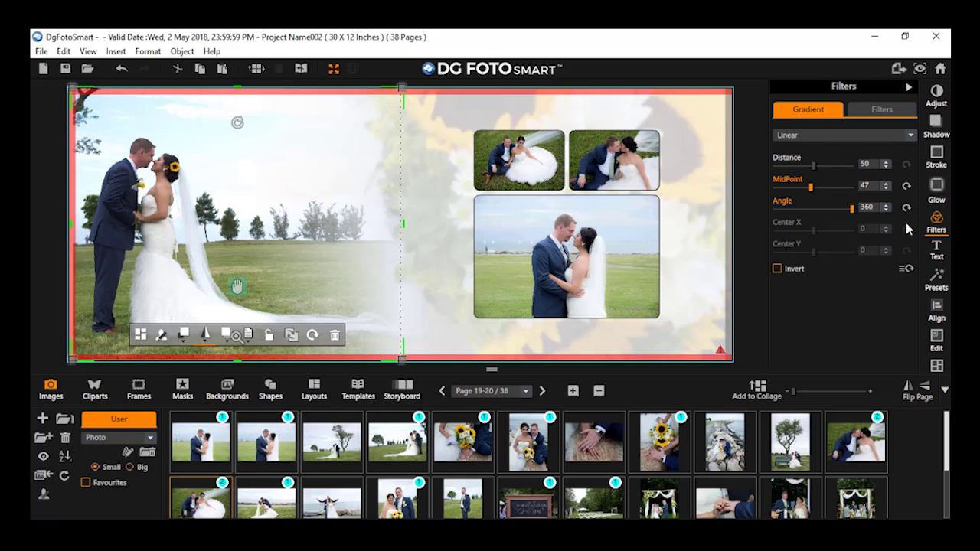
- Reset all gradient settings and switch the fade type to 2 - Edge Linear
left_click(907, 271)
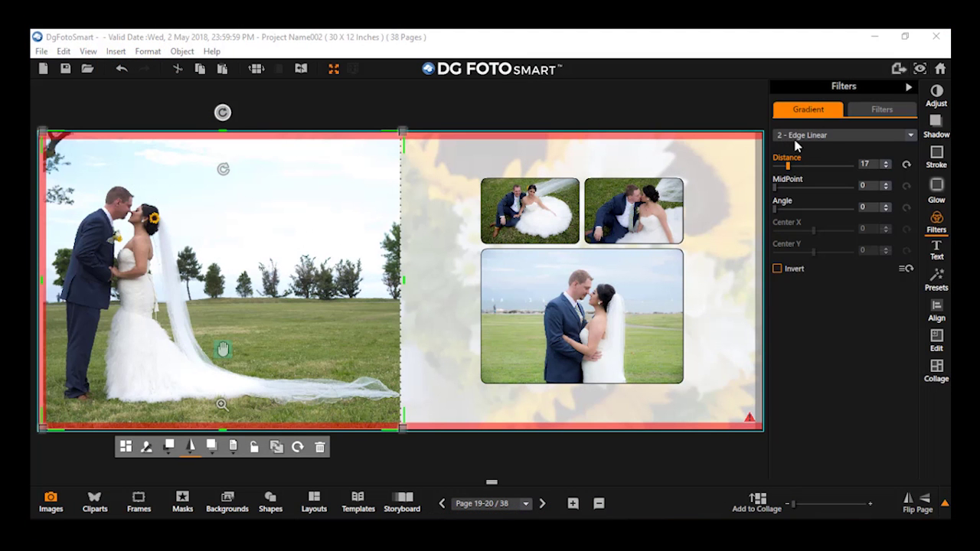
left_click(810, 134)
left_click(805, 148)
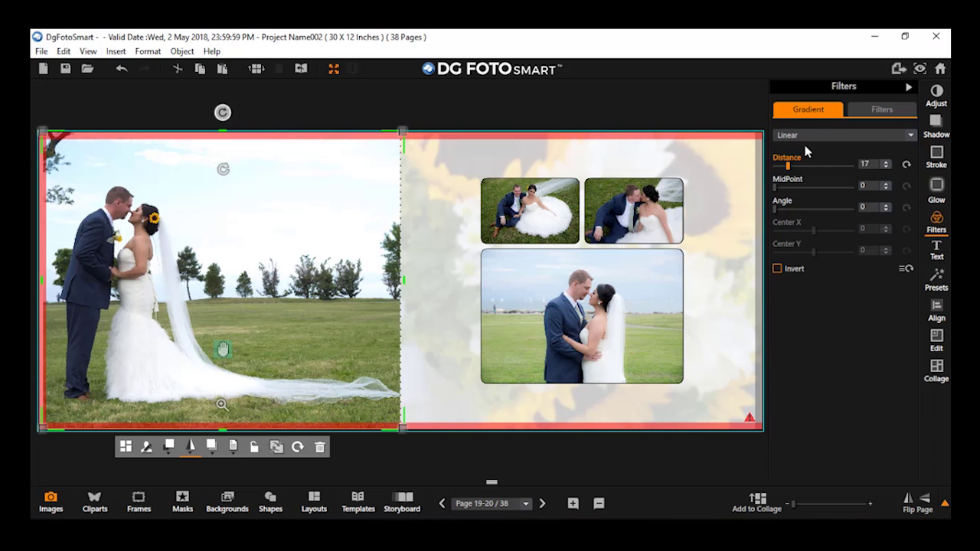
left_click(805, 139)
left_click(814, 159)
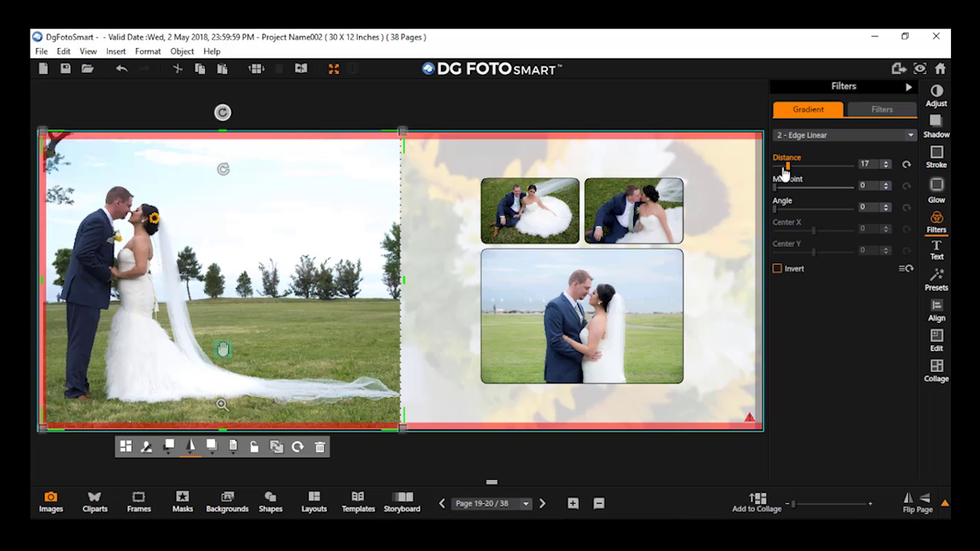
- Widen the 2 - Edge Linear fade by raising its MidPoint and Distance
left_click(827, 135)
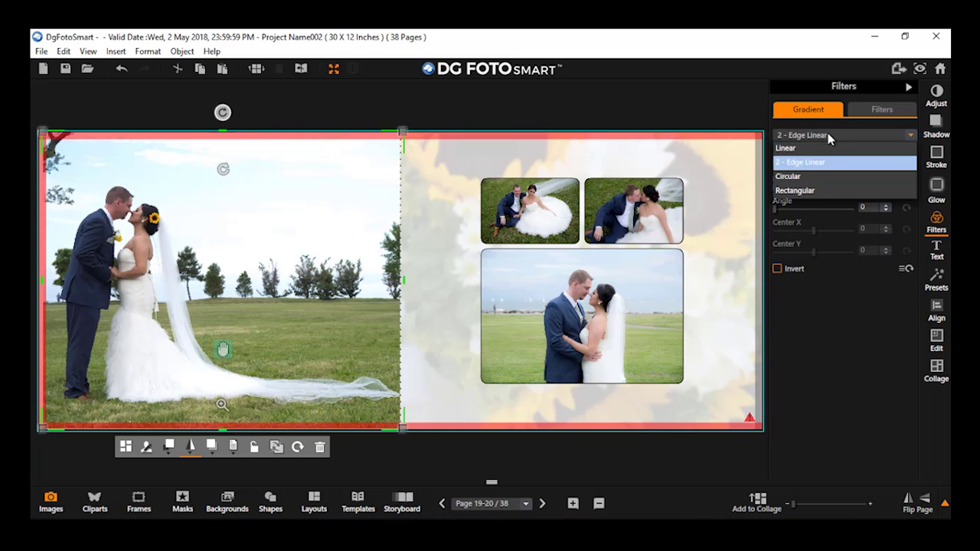
left_click(828, 136)
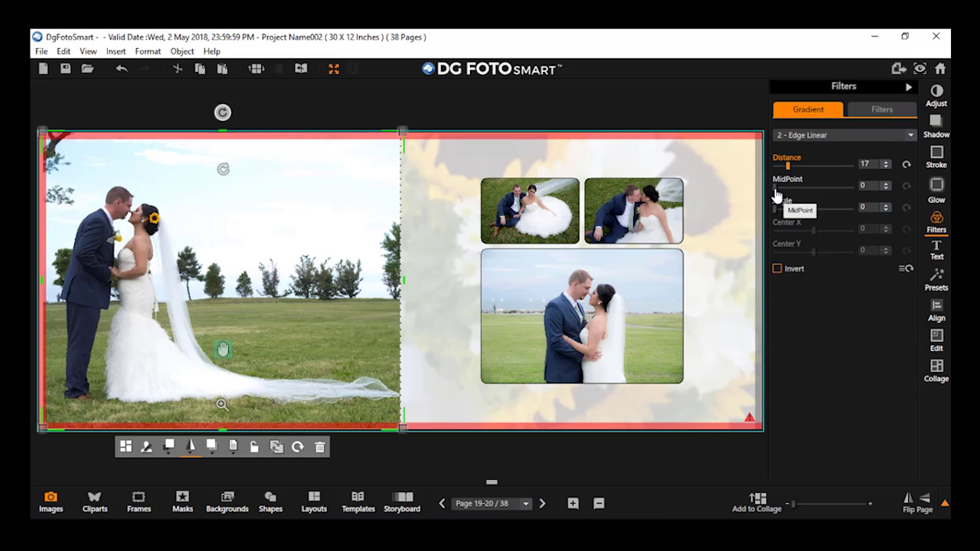
left_click_drag(777, 193, 802, 195)
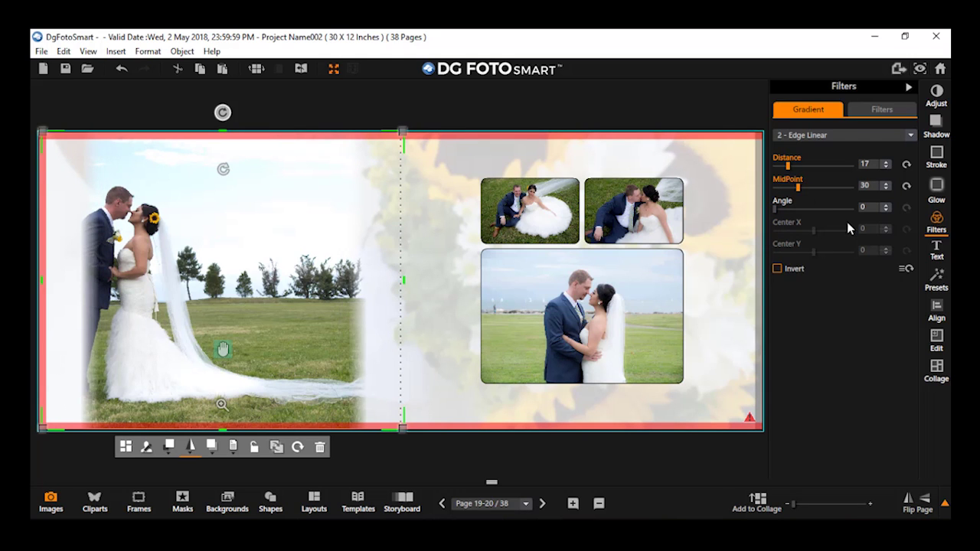
left_click_drag(788, 166, 809, 214)
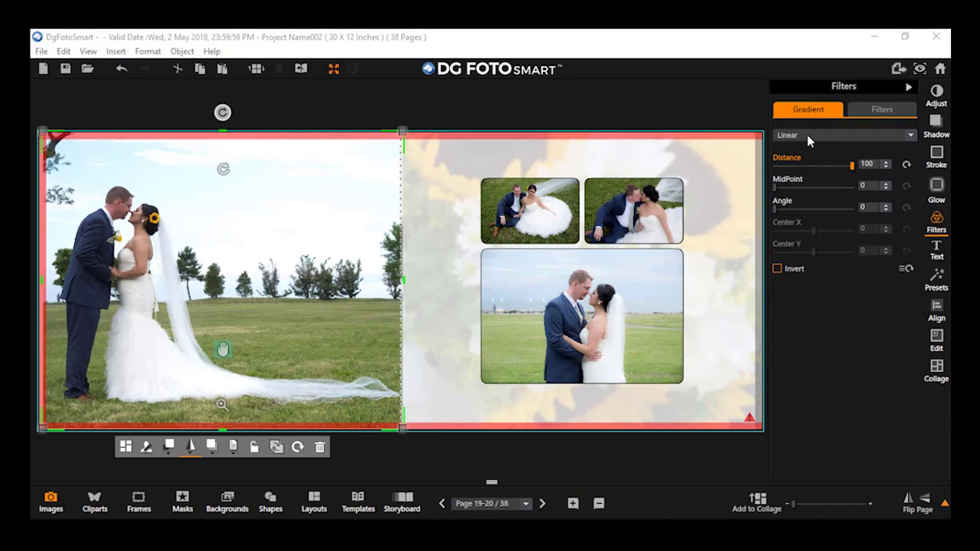
left_click(814, 137)
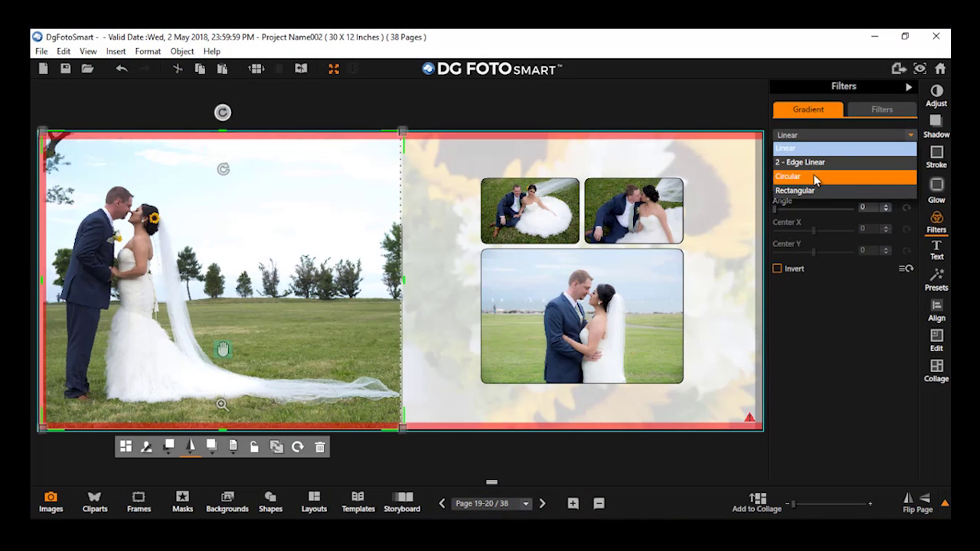
left_click(280, 321)
left_click(811, 141)
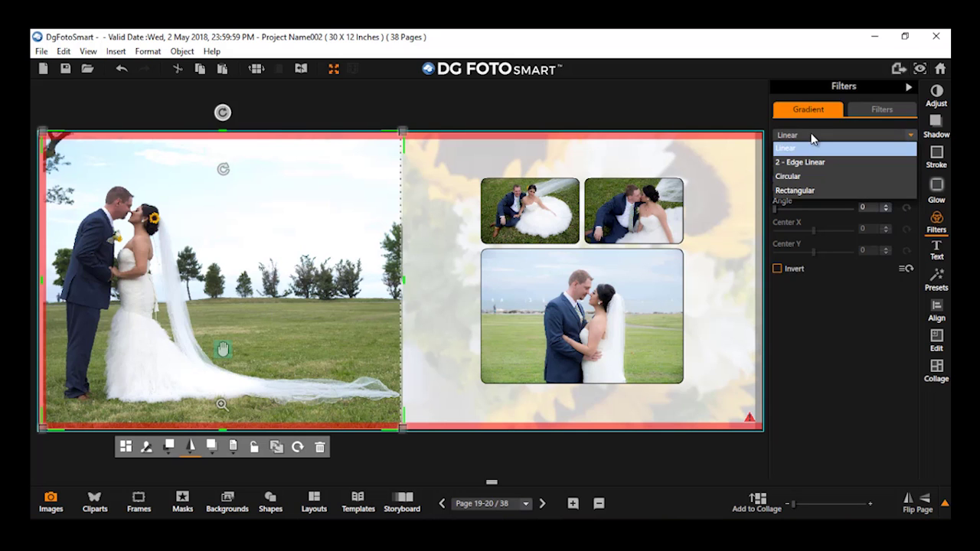
left_click(810, 175)
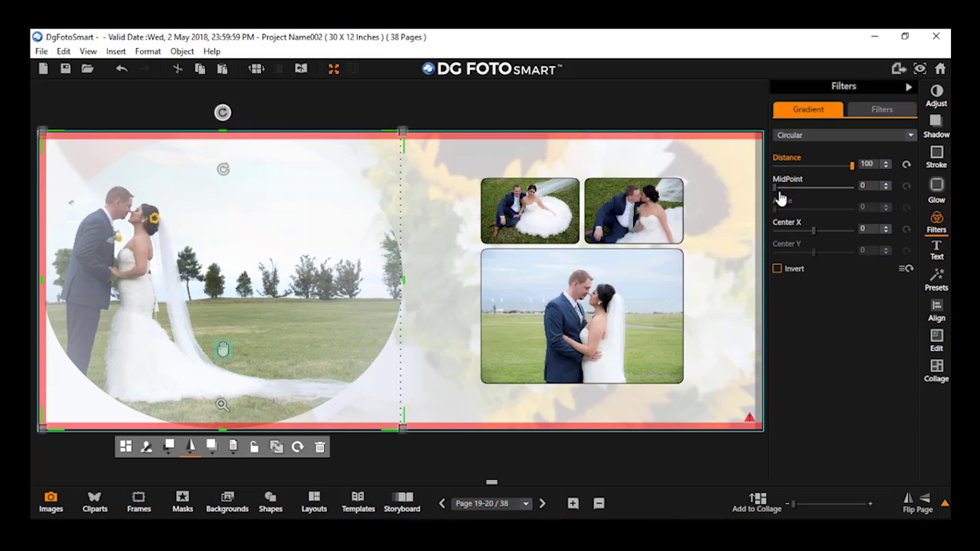
mouse_move(776, 192)
left_mouse_down()
mouse_move(847, 190)
mouse_move(845, 176)
mouse_move(845, 184)
mouse_move(773, 193)
left_mouse_up()
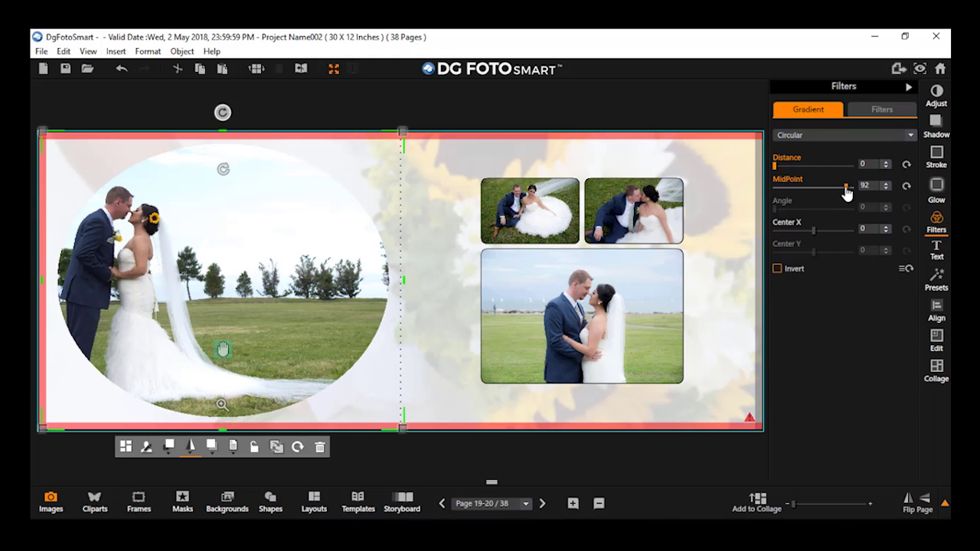
left_click_drag(847, 190, 828, 201)
left_click_drag(775, 165, 809, 169)
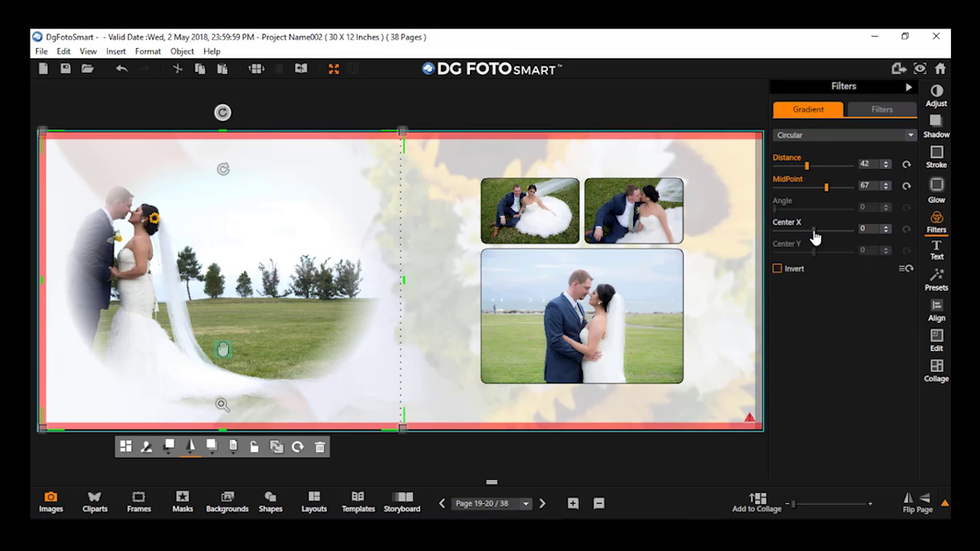
left_click_drag(814, 232, 777, 226)
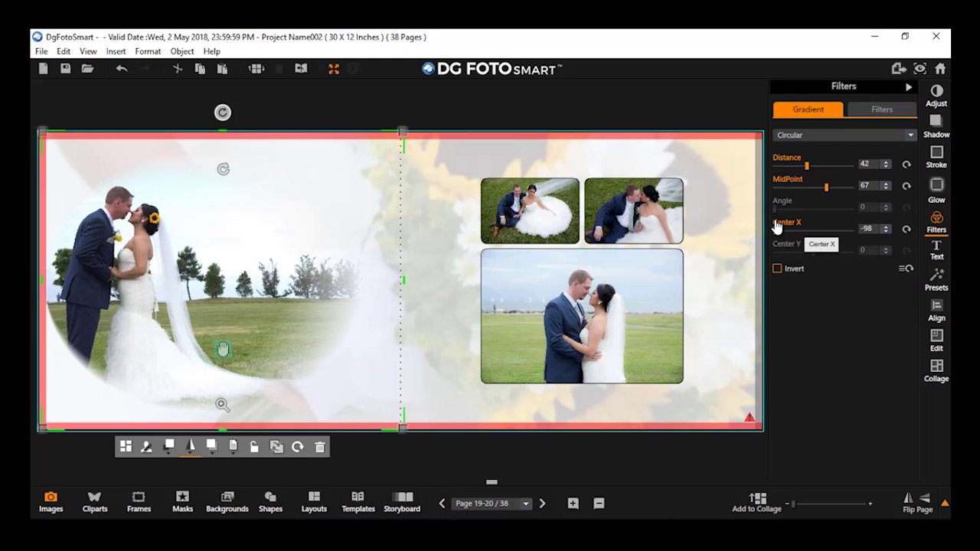
left_click_drag(827, 187, 801, 204)
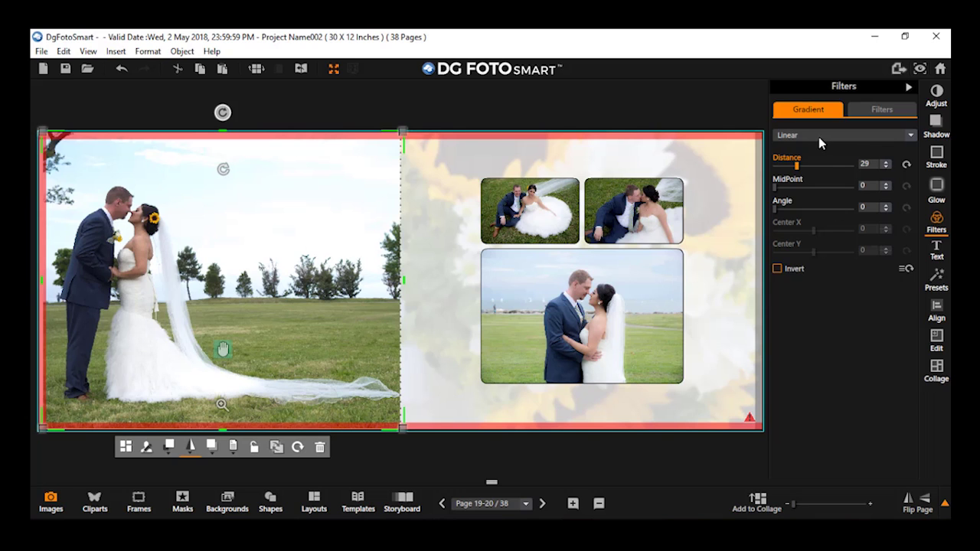
- Use a Rectangular gradient with Distance 5, MidPoint 29, Center X -48 and Center Y -34
left_click(793, 136)
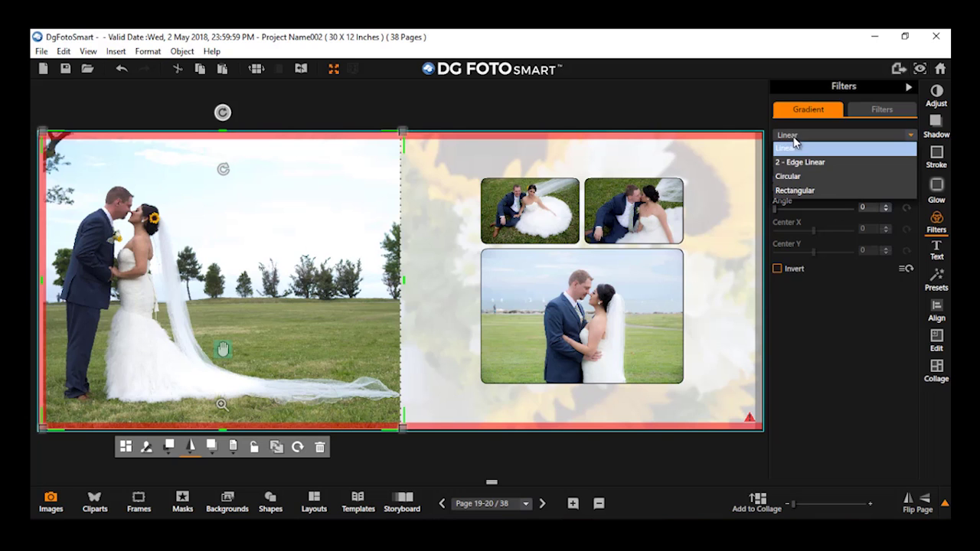
left_click(796, 191)
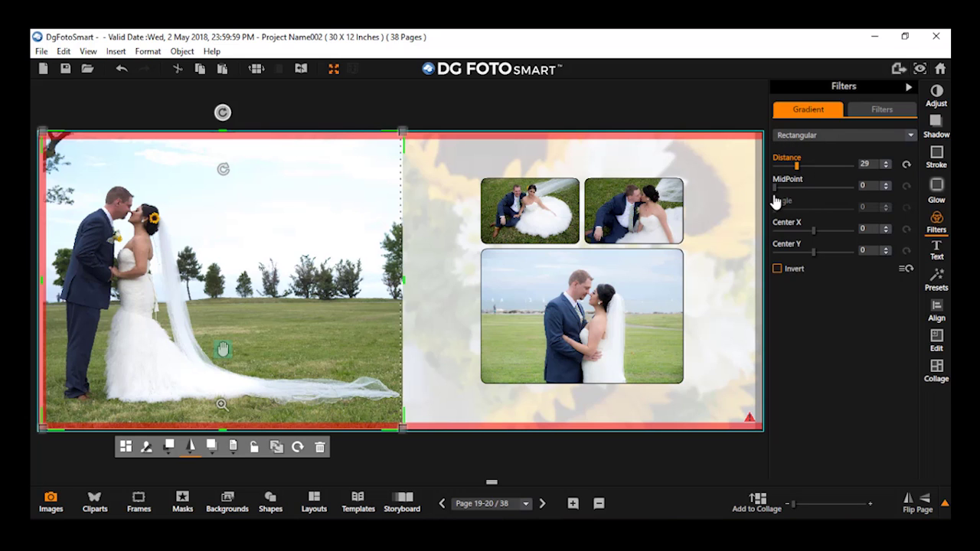
left_click_drag(776, 188, 804, 177)
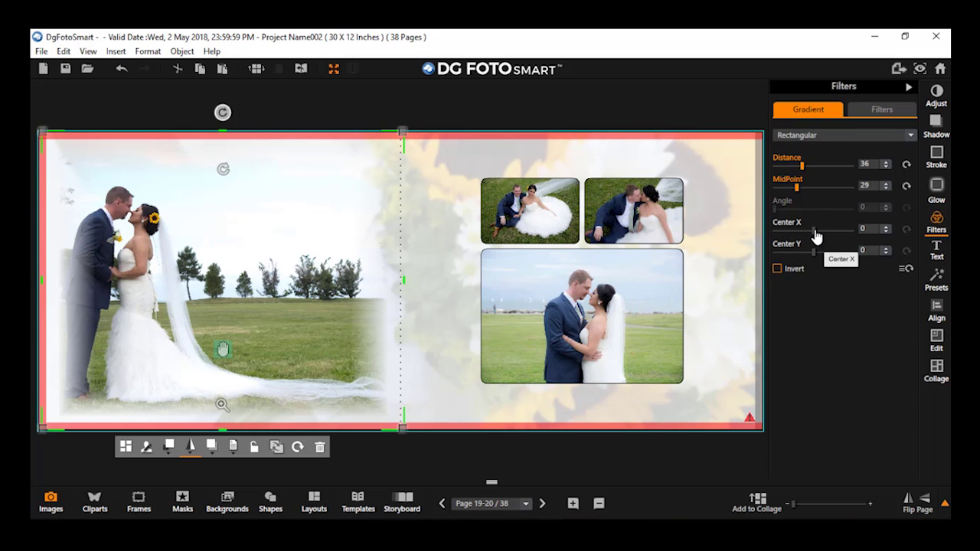
left_click_drag(815, 231, 797, 242)
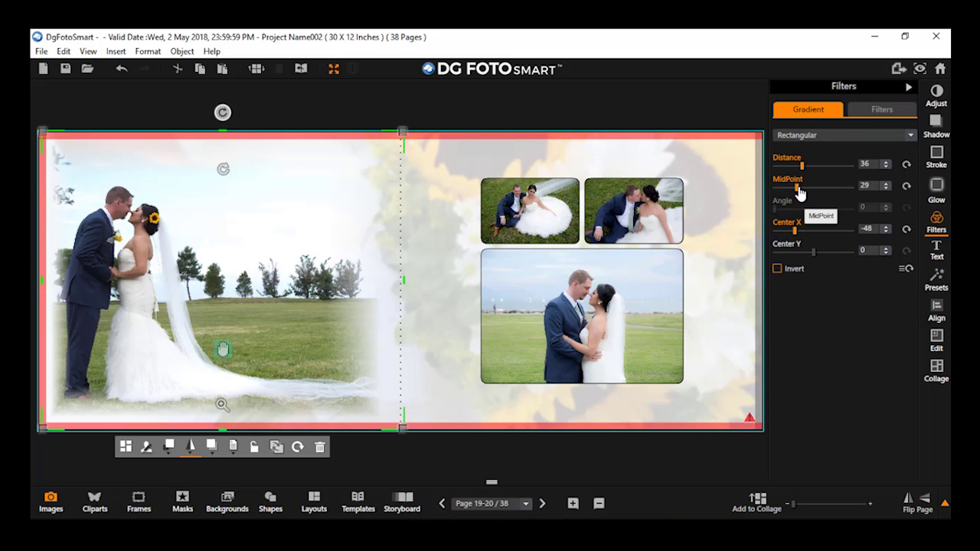
left_click_drag(803, 176, 779, 182)
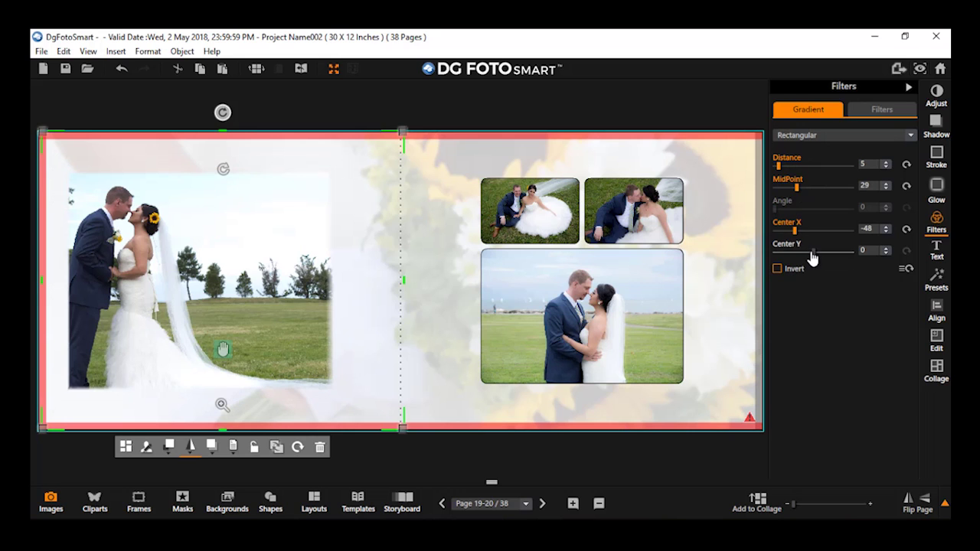
mouse_move(813, 261)
left_mouse_down()
mouse_move(784, 258)
mouse_move(768, 271)
mouse_move(827, 253)
mouse_move(771, 255)
mouse_move(785, 276)
mouse_move(800, 268)
left_mouse_up()
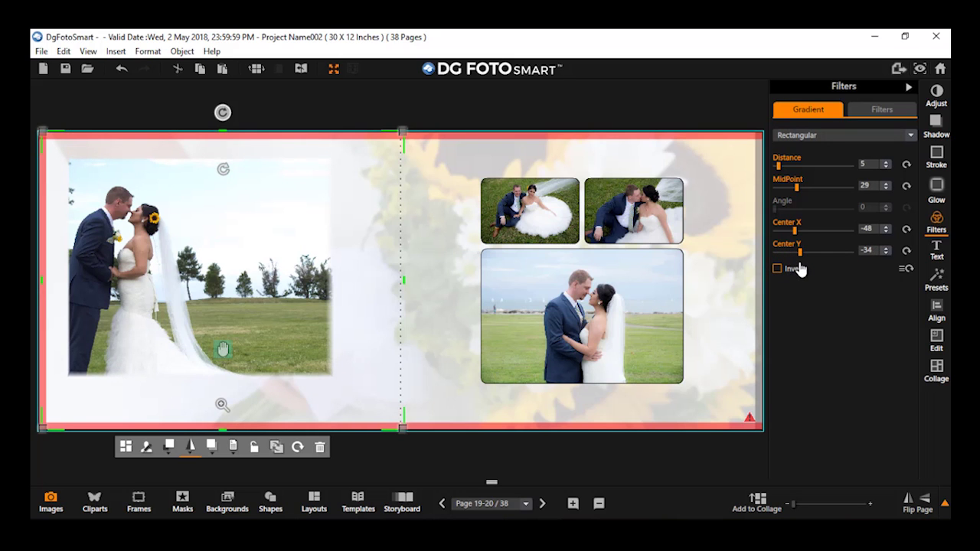